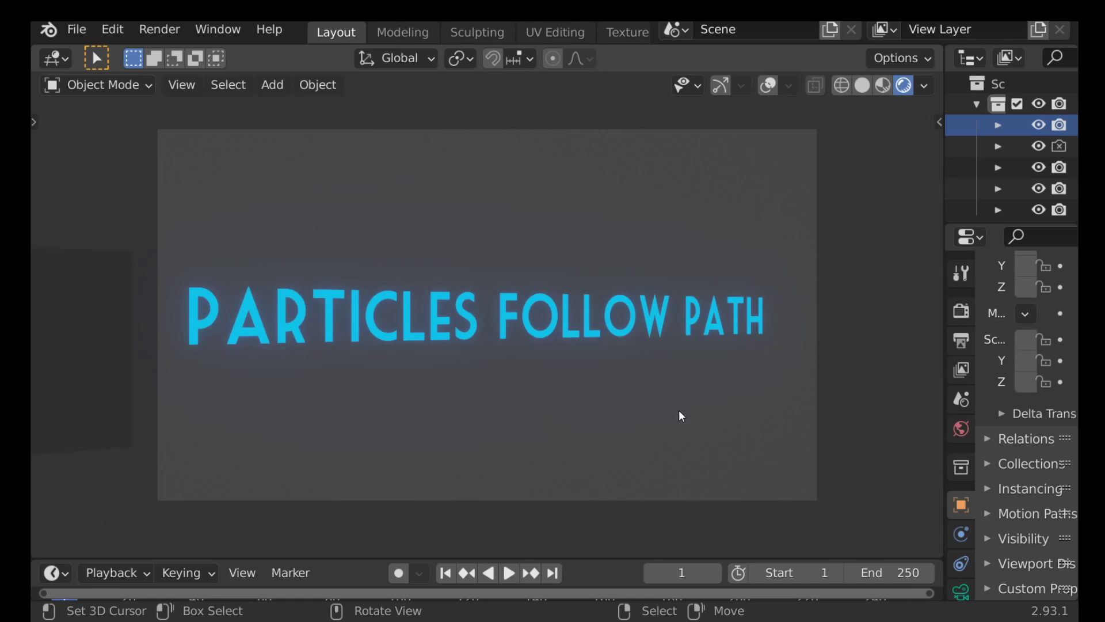
# Play the finished particles-follow-path demo and view the curve behind it outside the camera view.
pyautogui.press('space')
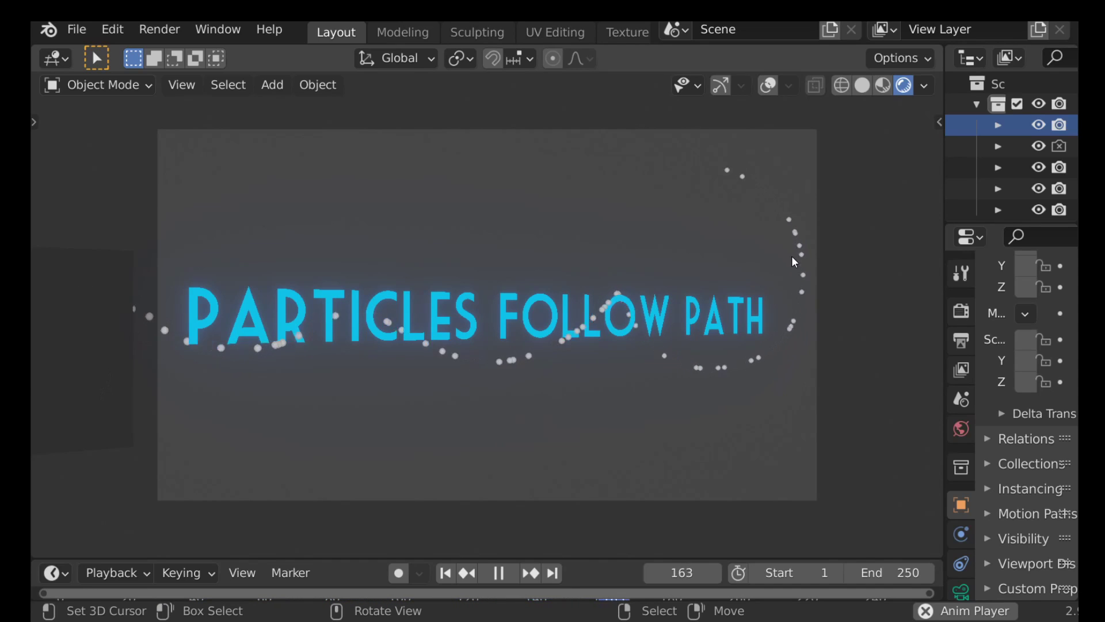
pyautogui.moveTo(792, 255); pyautogui.dragTo(519, 298, button='middle')
pyautogui.press('space')
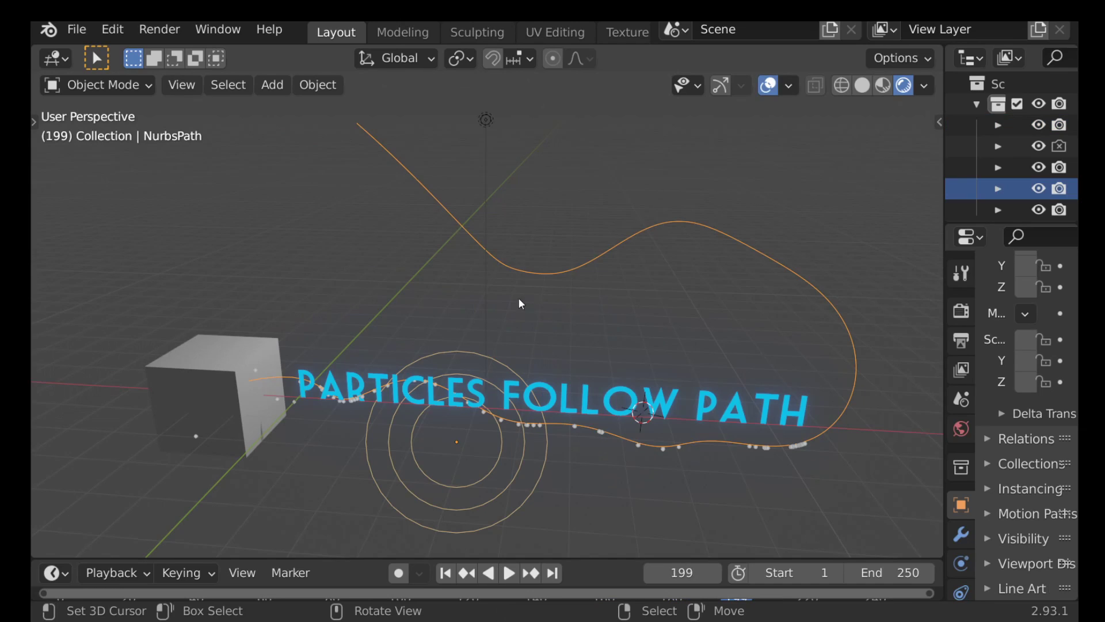
# Start a new default scene in place of the particle demo file.
pyautogui.click(69, 29)
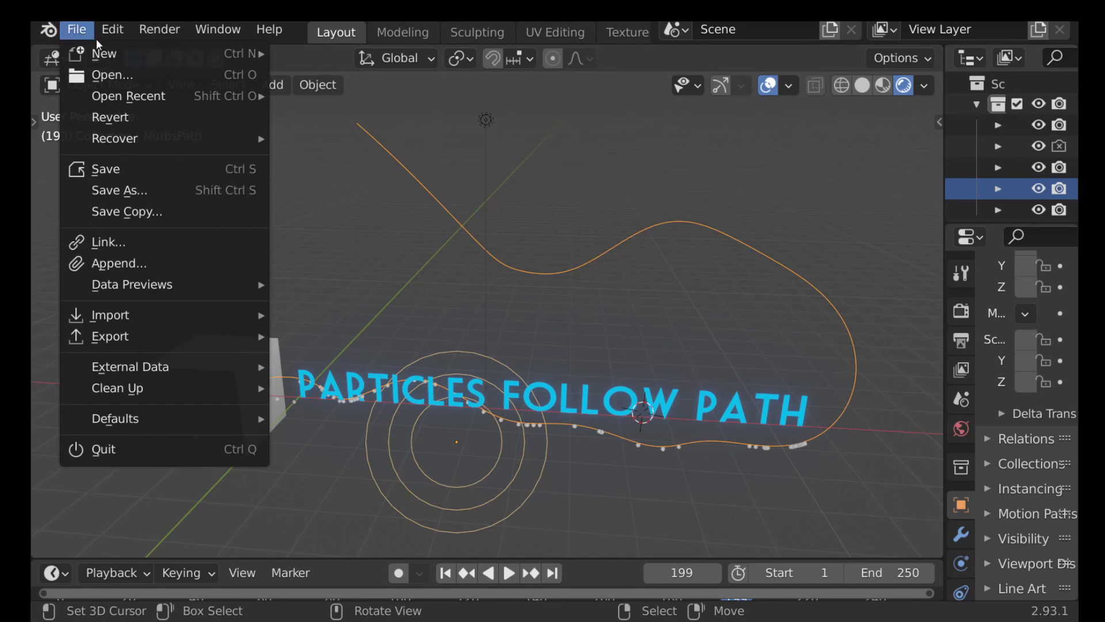
pyautogui.moveTo(152, 55)
pyautogui.click(343, 54)
pyautogui.click(461, 353)
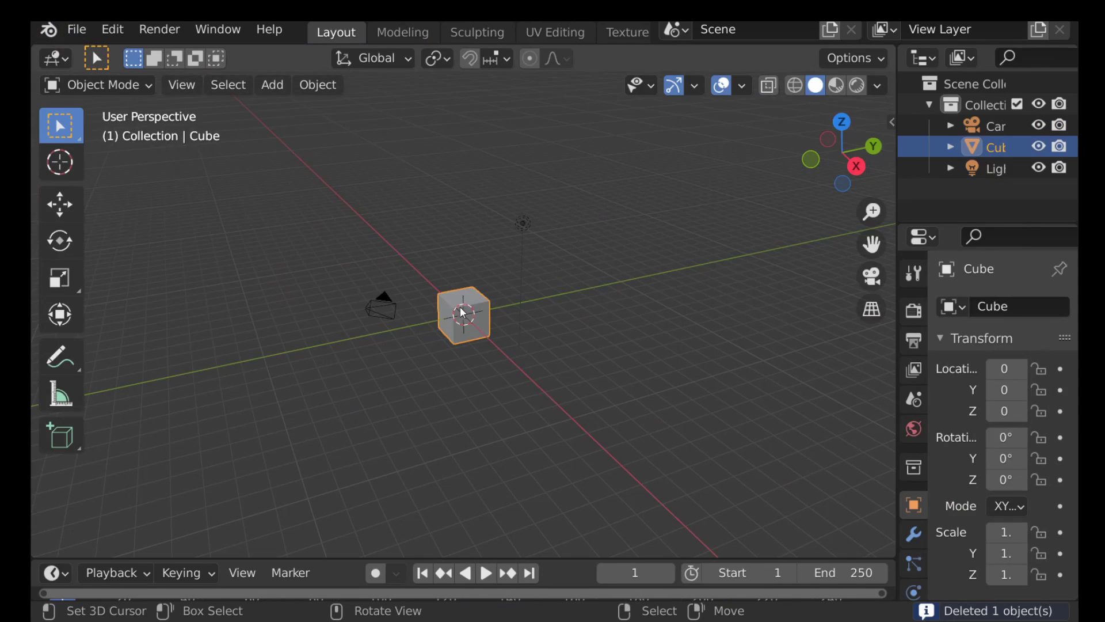
# Delete the default cube from the scene and hide the viewport's tool shelf.
pyautogui.press('x')
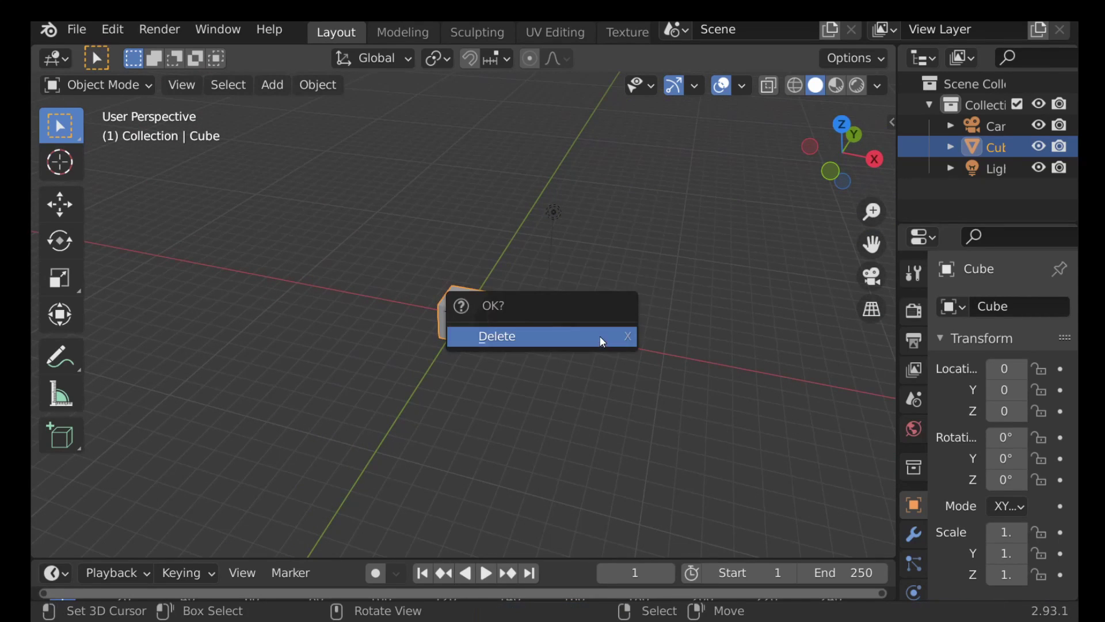
pyautogui.click(593, 335)
pyautogui.press('t')
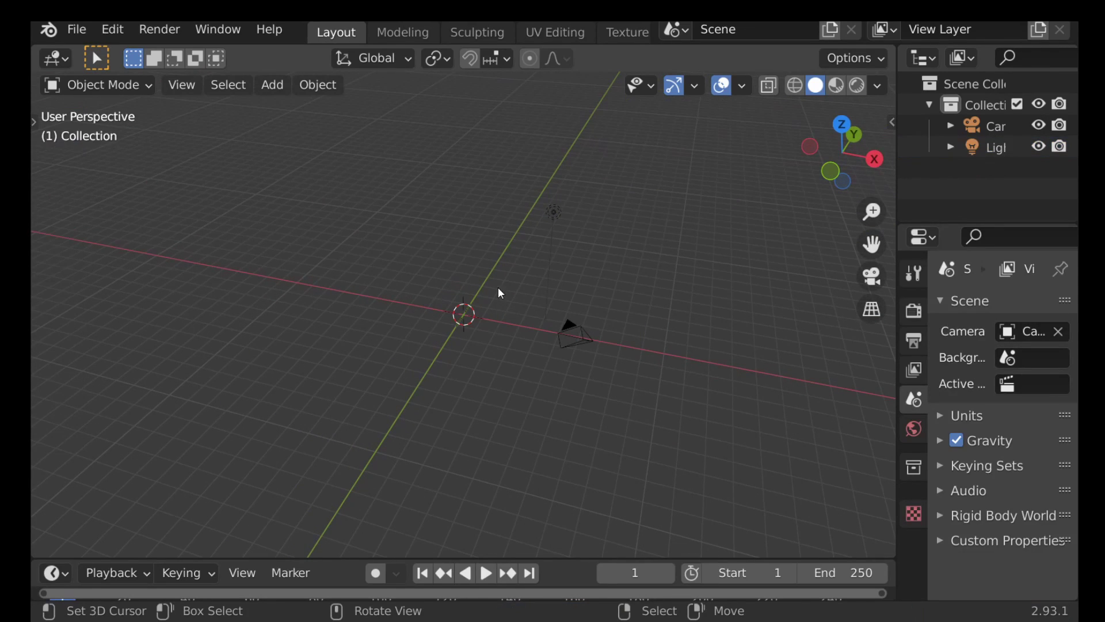
# Search the add-on preferences for "particle" to check the Particle Path add-on, and close the preferences.
pyautogui.click(114, 30)
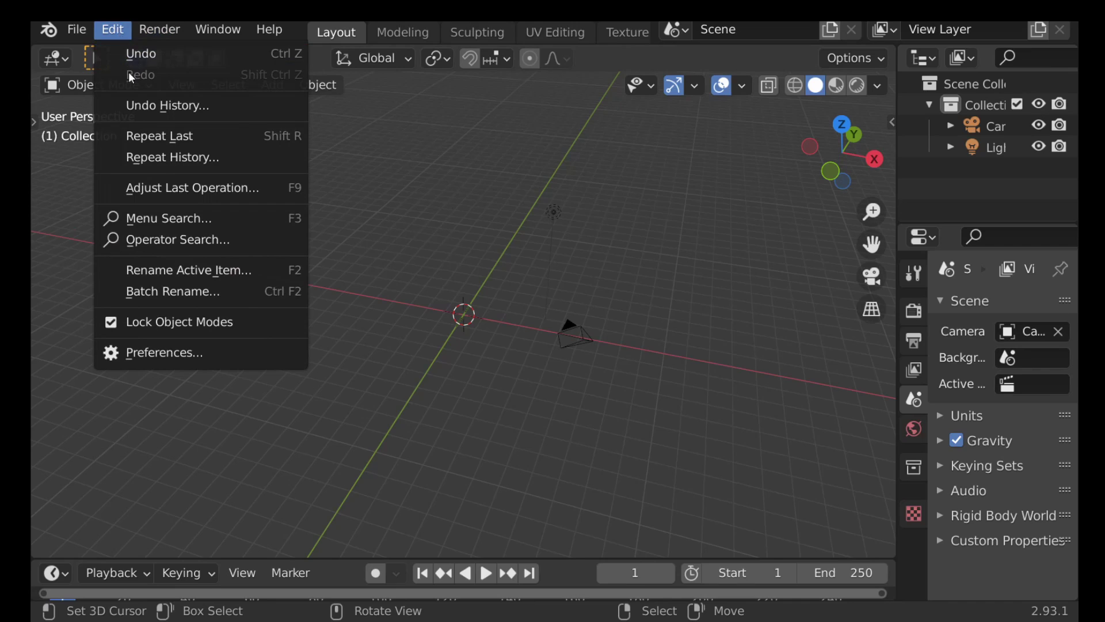
pyautogui.click(182, 349)
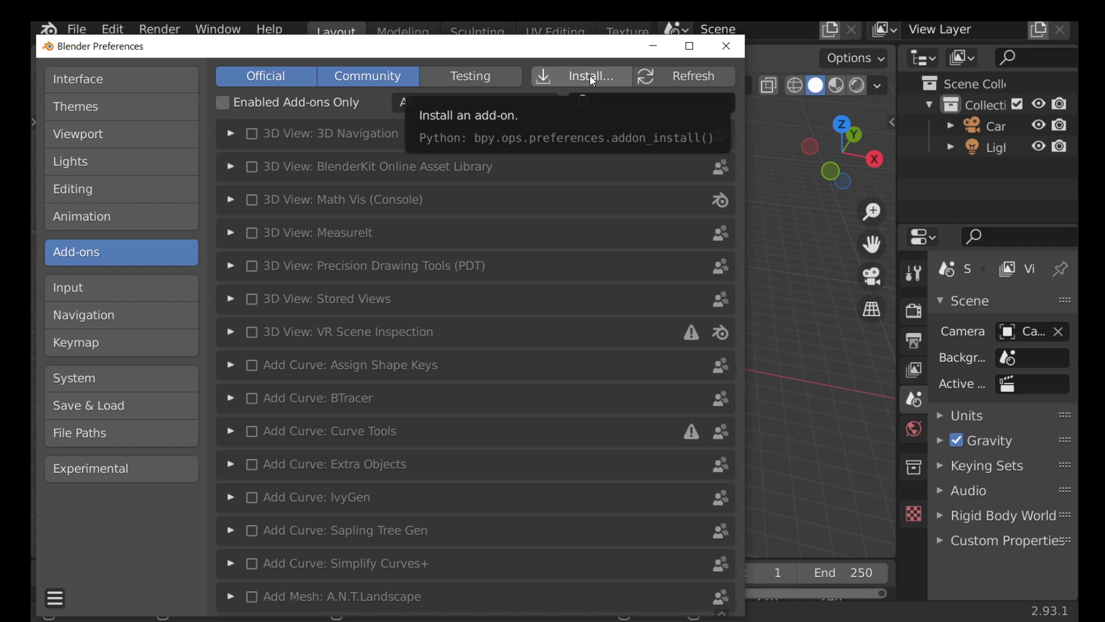
pyautogui.write('particle')
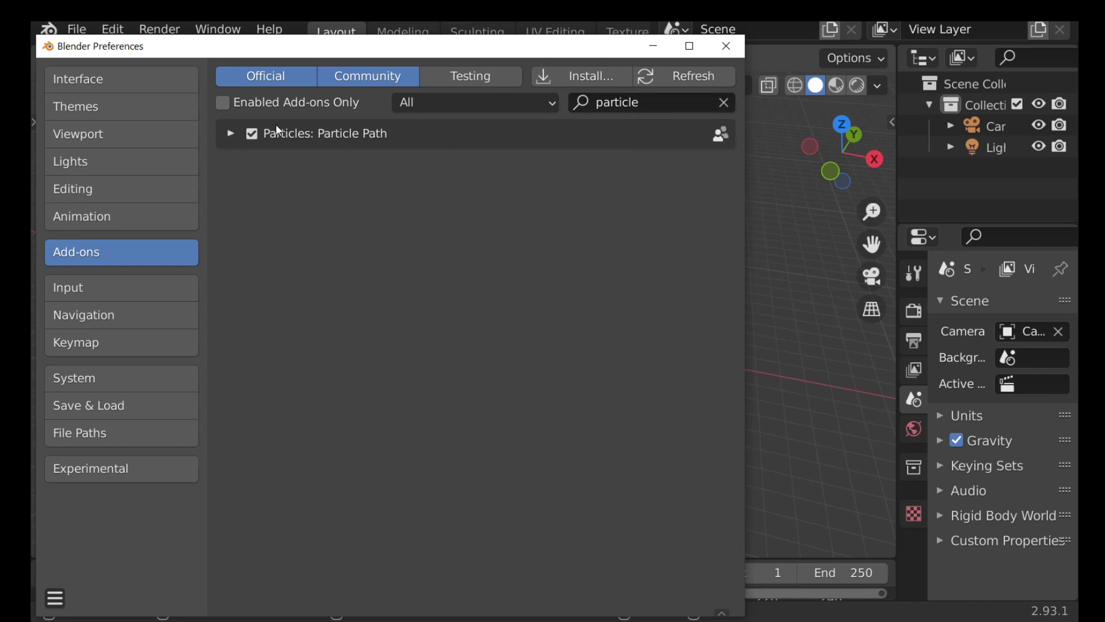
pyautogui.click(719, 50)
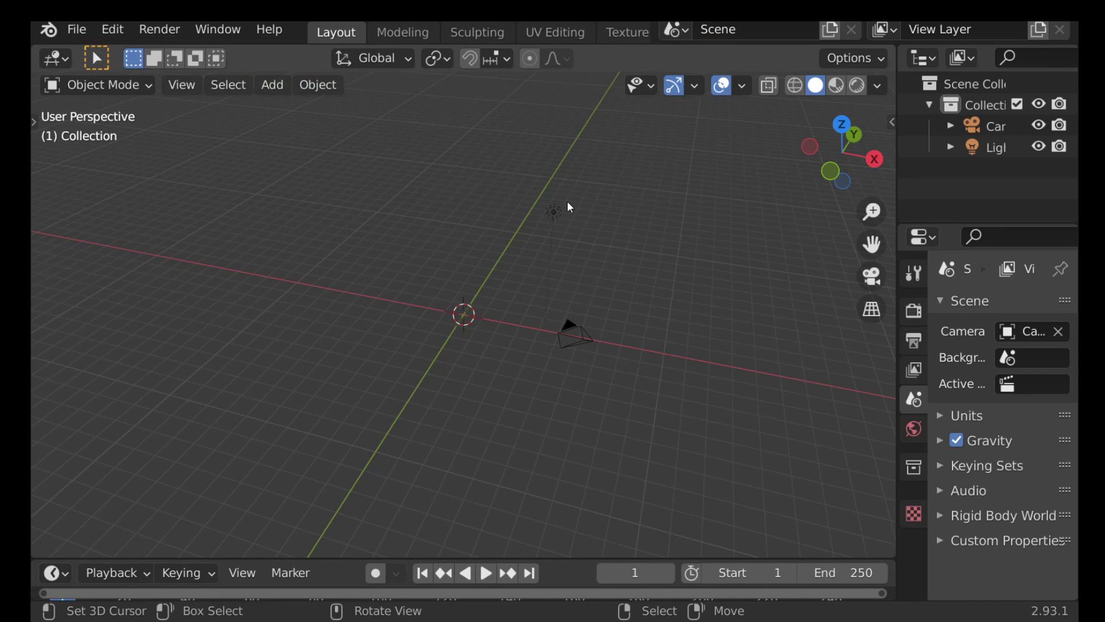
# Open the Particles Follow Path settings from the Particle Pro add-on and move the dialog clear of the add-on's controls.
pyautogui.press('n')
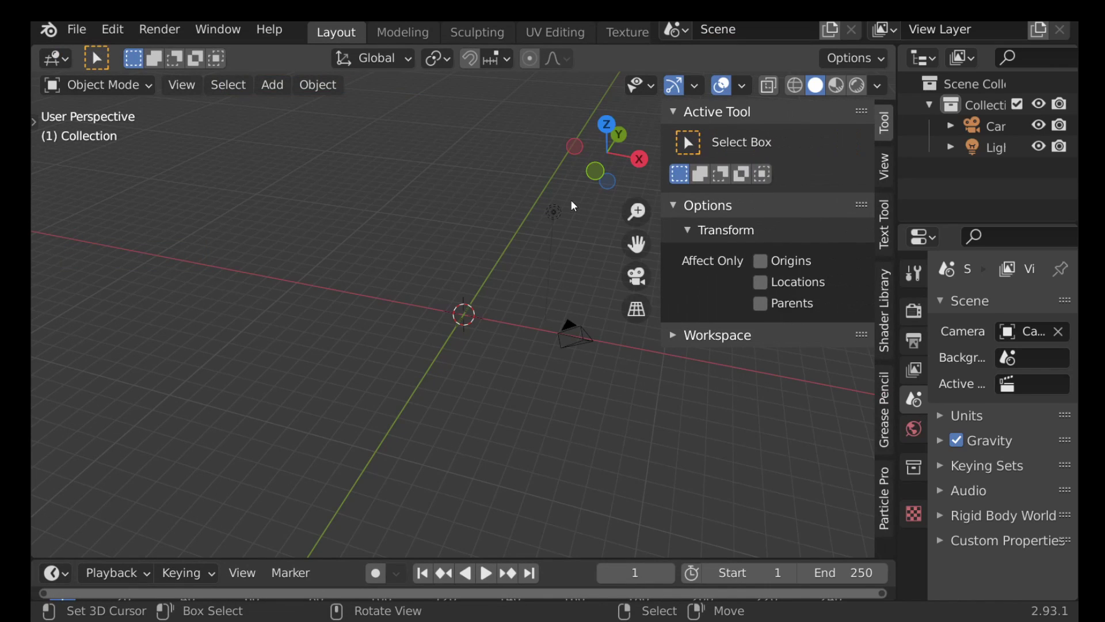
pyautogui.click(885, 499)
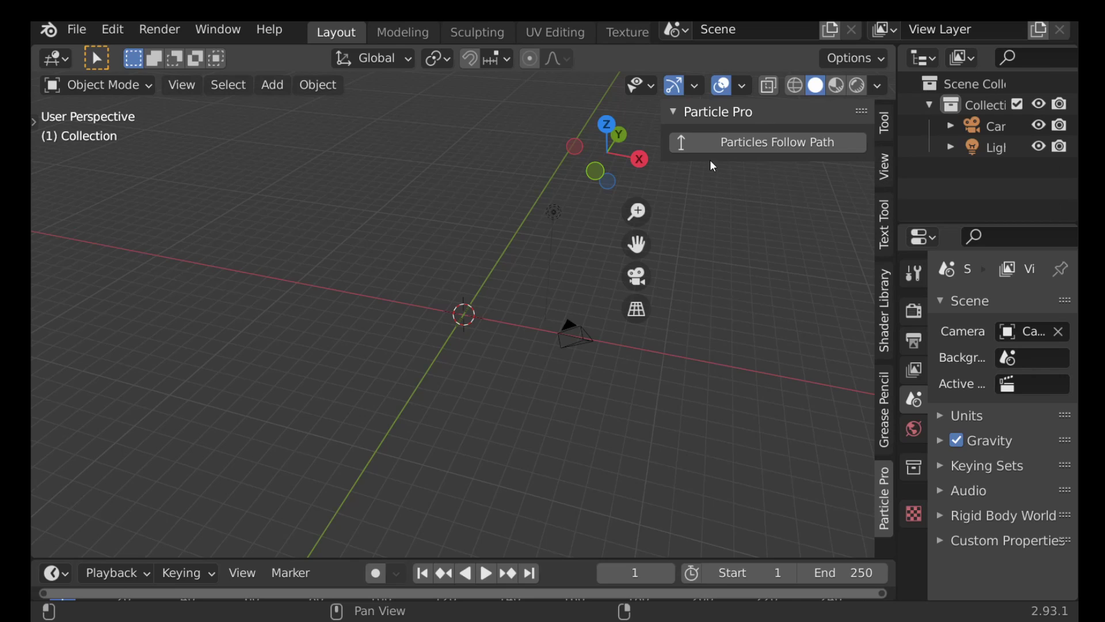
pyautogui.click(761, 149)
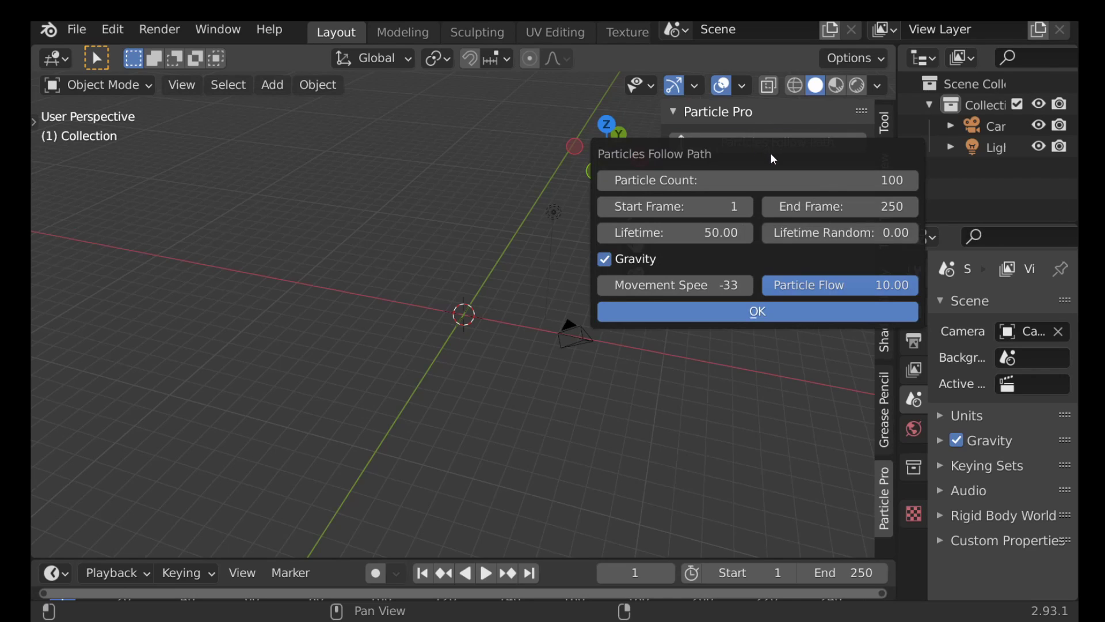
pyautogui.moveTo(773, 159); pyautogui.dragTo(358, 175)
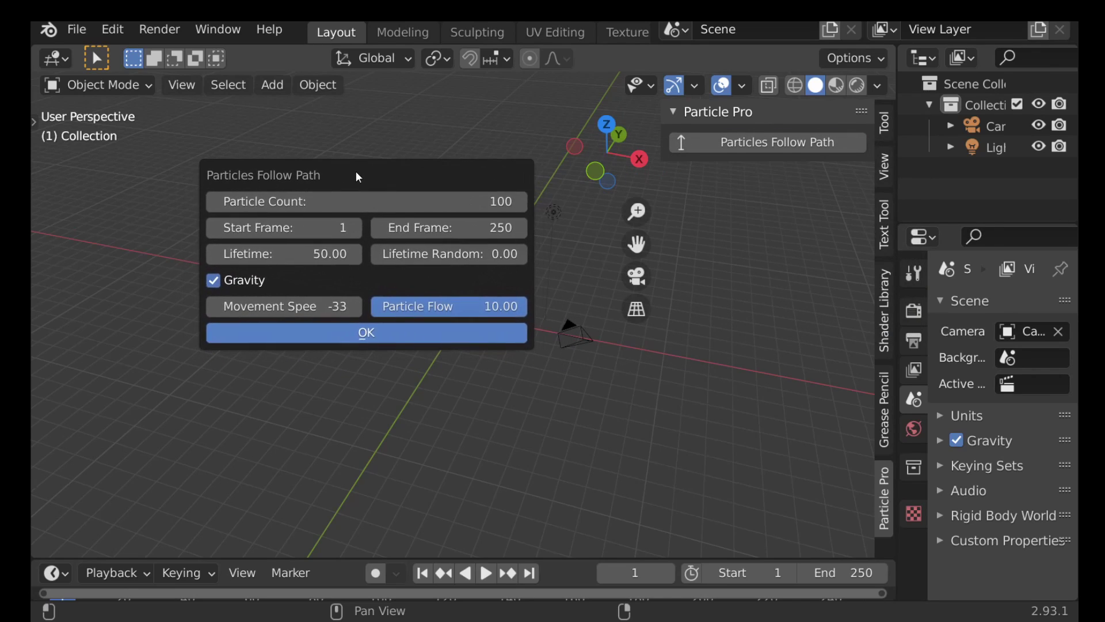
# Set the particle lifetime to 250 and turn off gravity in the Particles Follow Path settings.
pyautogui.click(305, 252)
pyautogui.write('250')
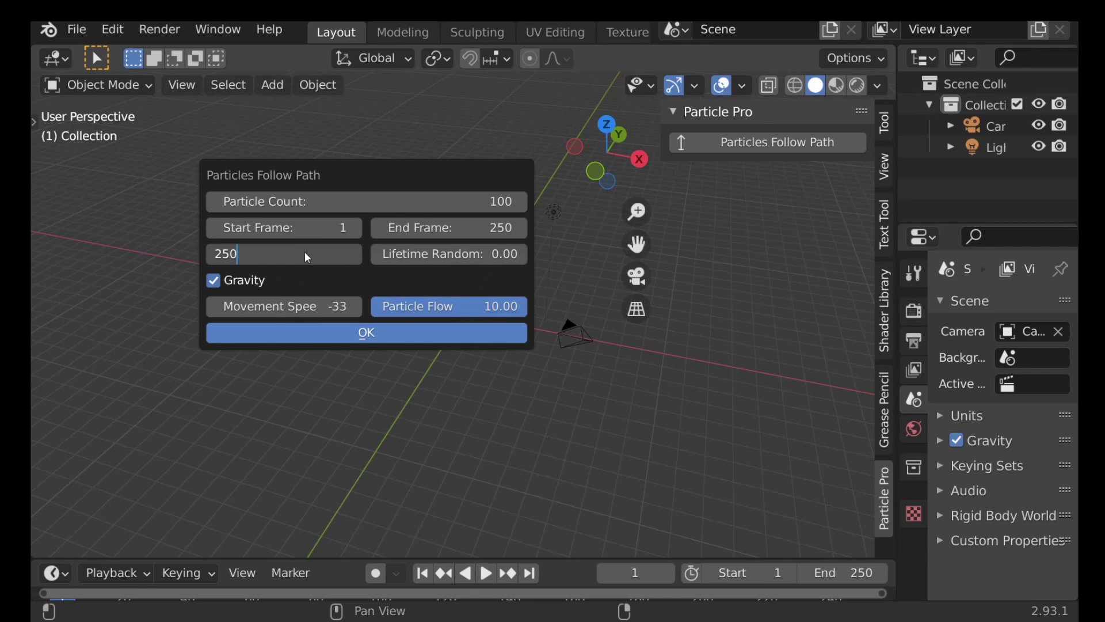
pyautogui.press('Return')
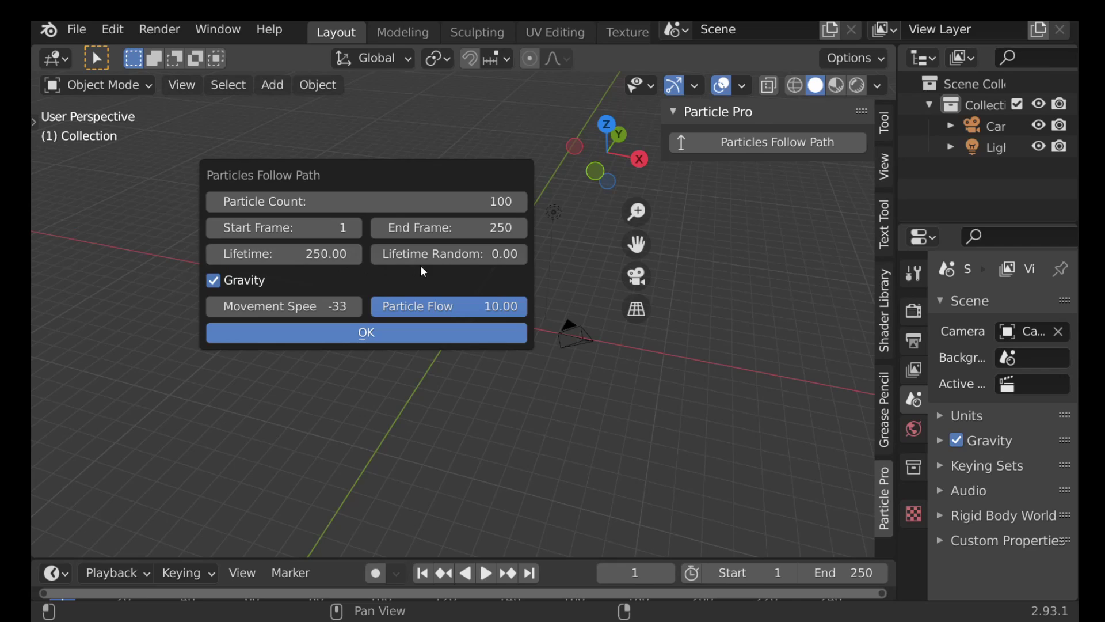
pyautogui.moveTo(448, 254)
pyautogui.mouseDown()
pyautogui.moveTo(506, 254)
pyautogui.moveTo(443, 254)
pyautogui.mouseUp()
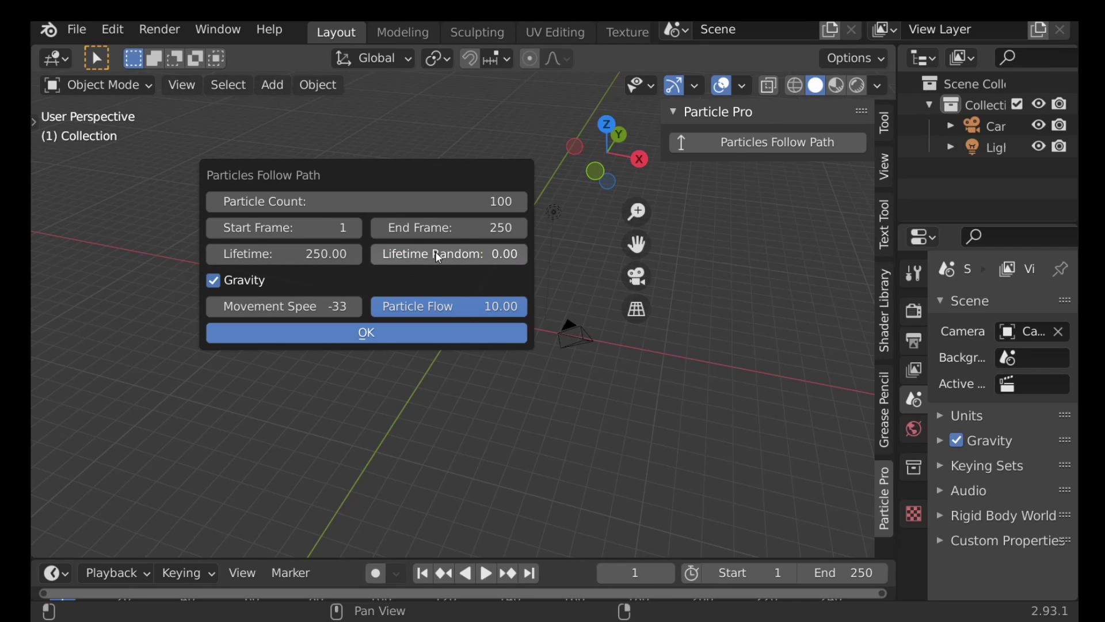
pyautogui.click(221, 282)
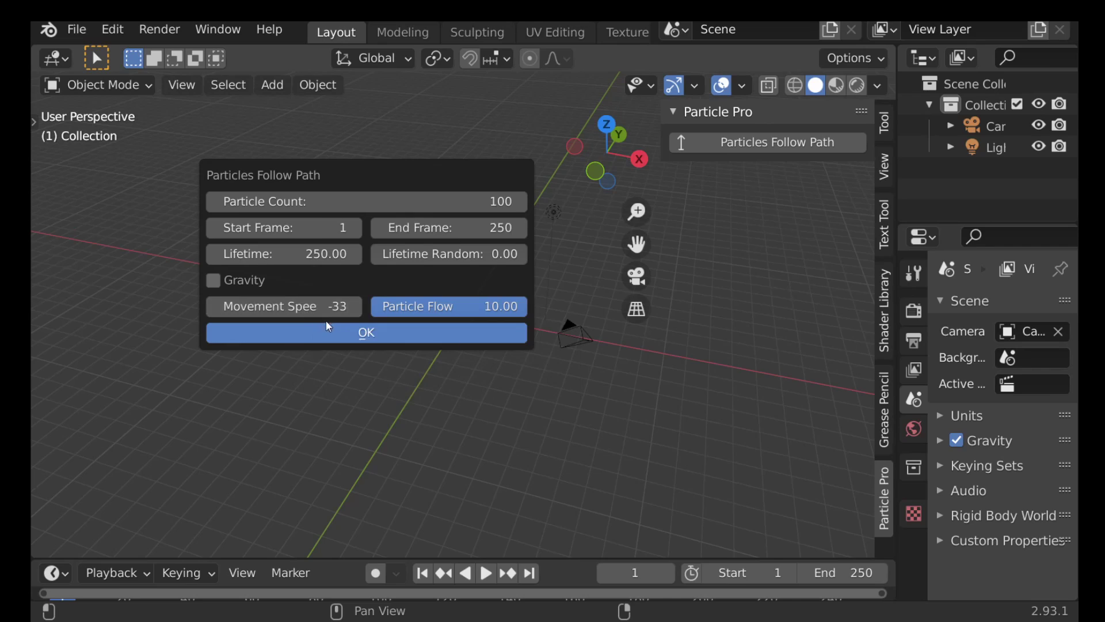
# Try different movement speeds, including -25 and 25, and set the movement speed back to -33.
pyautogui.moveTo(322, 306); pyautogui.dragTo(383, 306)
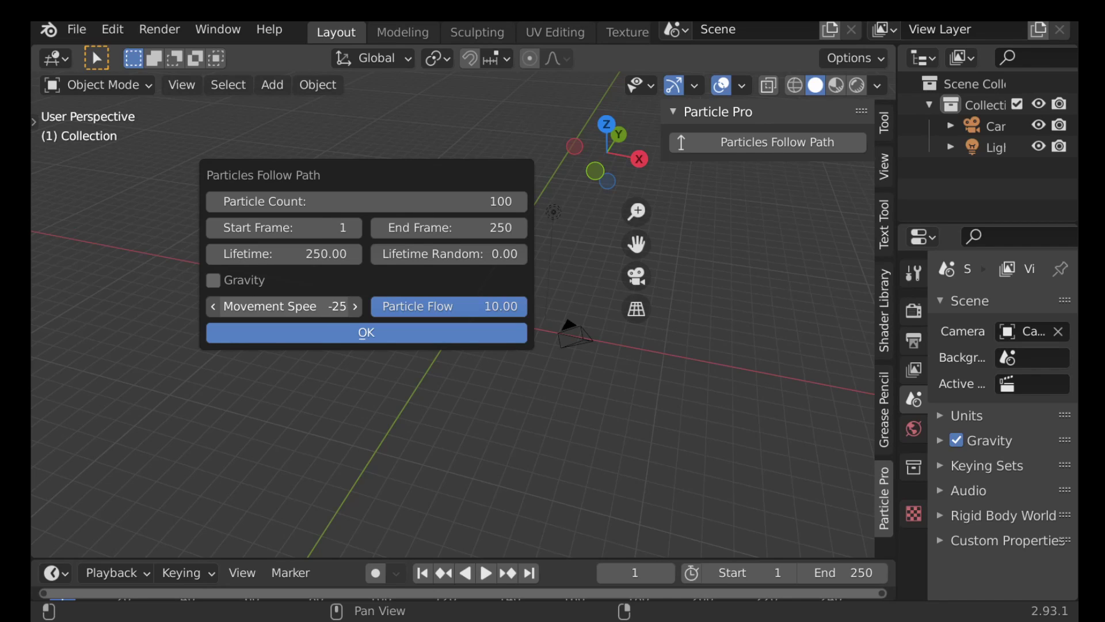
pyautogui.moveTo(383, 307); pyautogui.dragTo(397, 306)
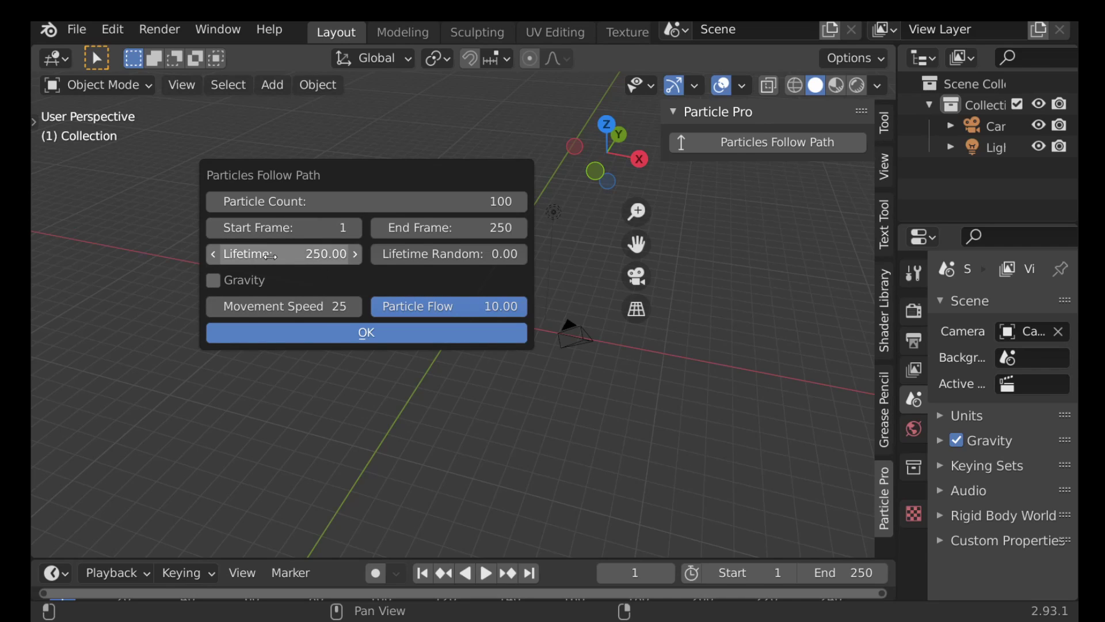
pyautogui.moveTo(322, 306)
pyautogui.mouseDown()
pyautogui.moveTo(294, 307)
pyautogui.moveTo(308, 307)
pyautogui.mouseUp()
pyautogui.click(321, 309)
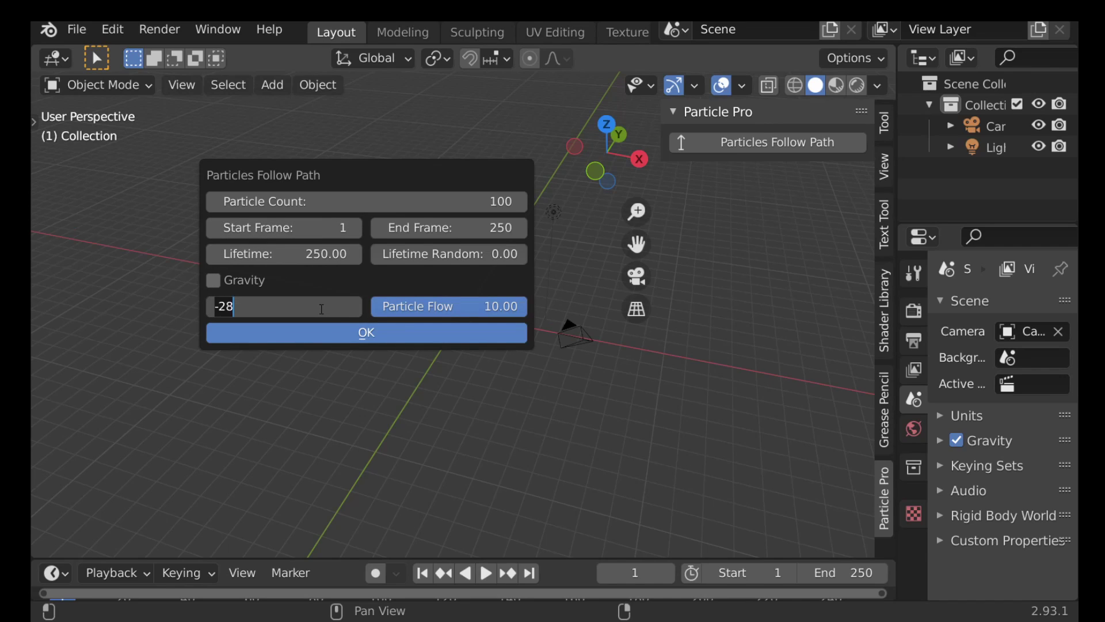
pyautogui.write('-33')
pyautogui.press('Return')
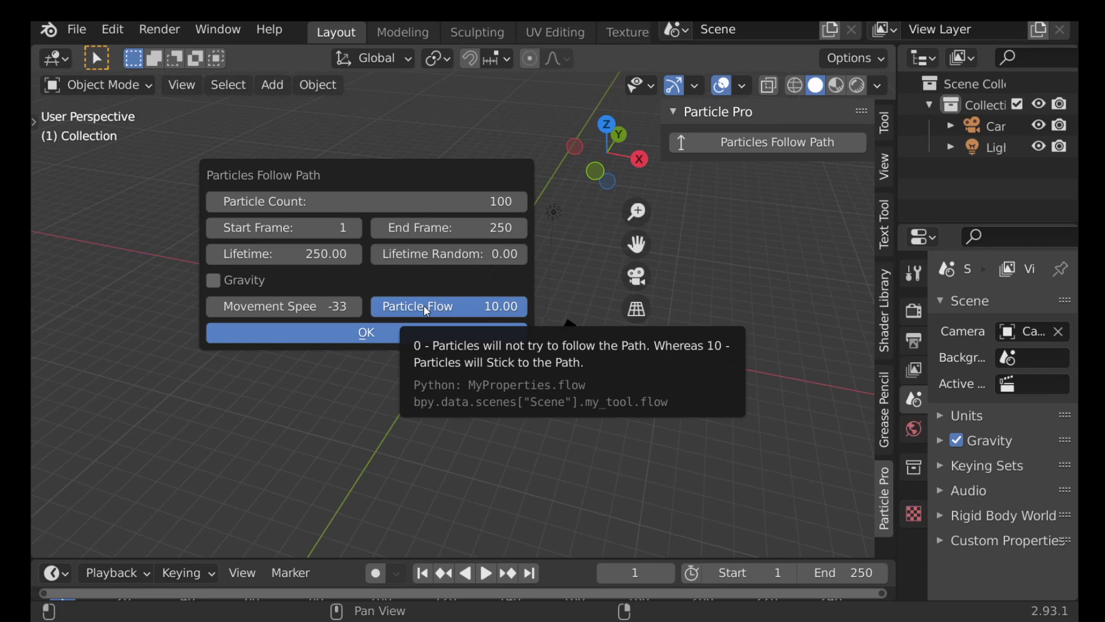
# Create the particle emitter and path with these settings and play the animation to watch the particles travel.
pyautogui.moveTo(426, 305)
pyautogui.mouseDown()
pyautogui.moveTo(328, 305)
pyautogui.moveTo(425, 305)
pyautogui.mouseUp()
pyautogui.click(367, 324)
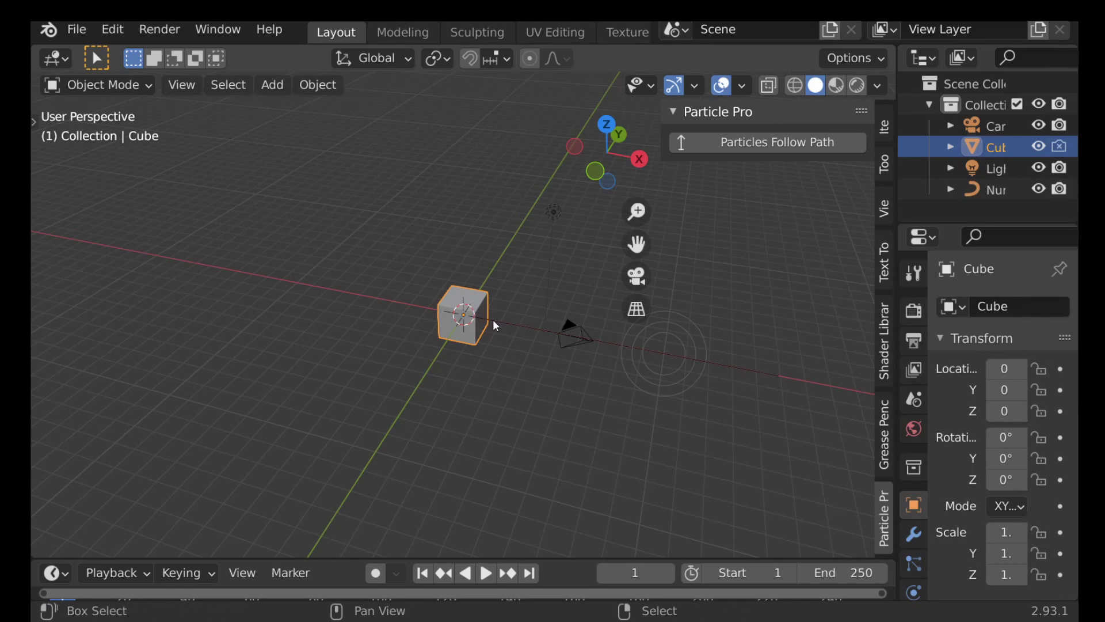
pyautogui.keyDown('shift'); pyautogui.moveTo(490, 322); pyautogui.dragTo(412, 350, button='middle'); pyautogui.keyUp('shift')
pyautogui.click(368, 321)
pyautogui.press('space')
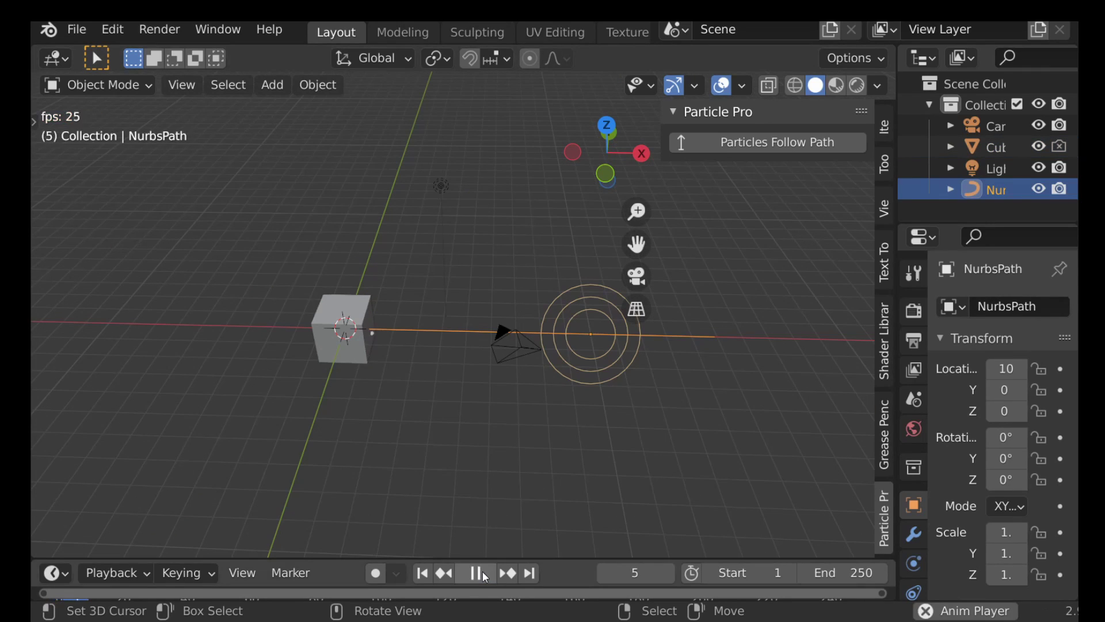
pyautogui.moveTo(403, 351); pyautogui.dragTo(506, 346, button='middle')
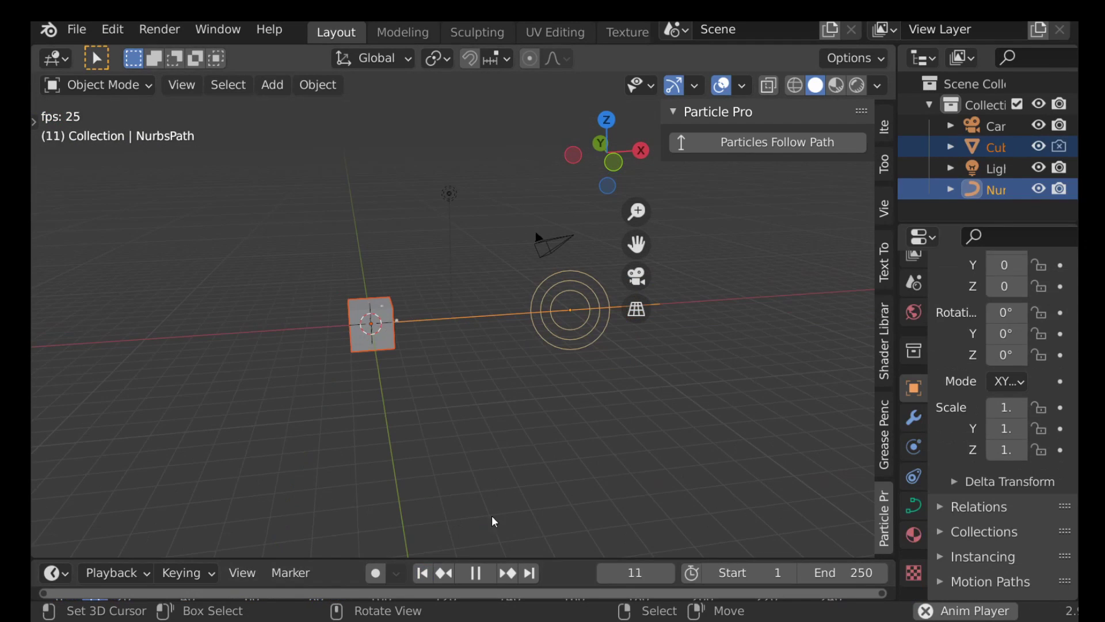
pyautogui.moveTo(481, 373); pyautogui.dragTo(419, 328, button='middle')
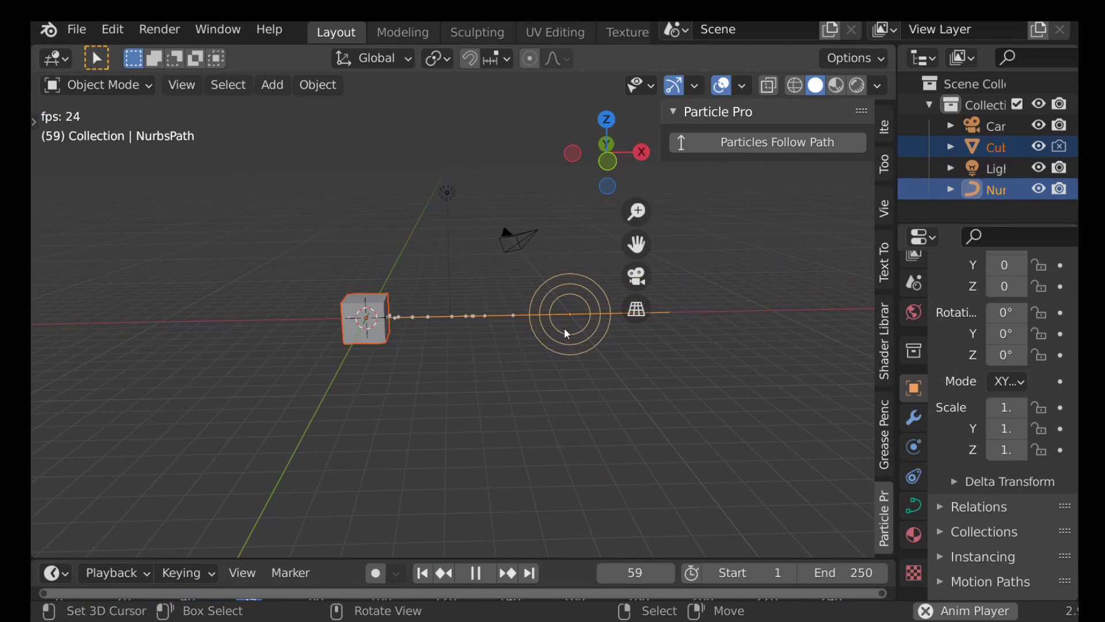
# Delete the emitter cube together with its path.
pyautogui.press('x')
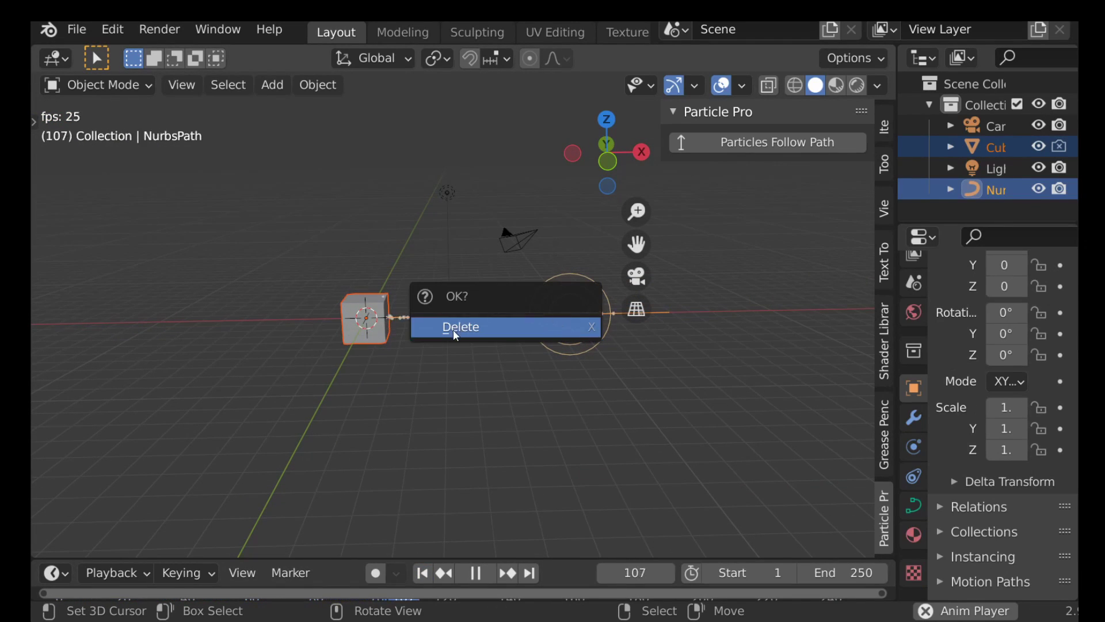
pyautogui.click(454, 329)
# Create a new Particles Follow Path setup with the emission end frame set to 18.
pyautogui.click(803, 146)
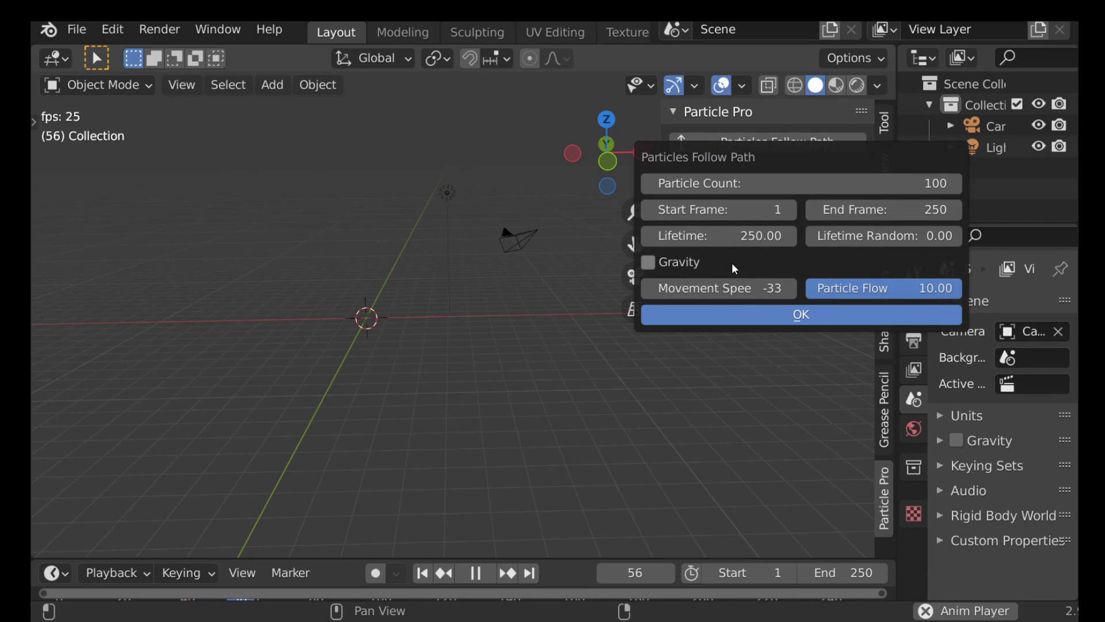
pyautogui.click(848, 208)
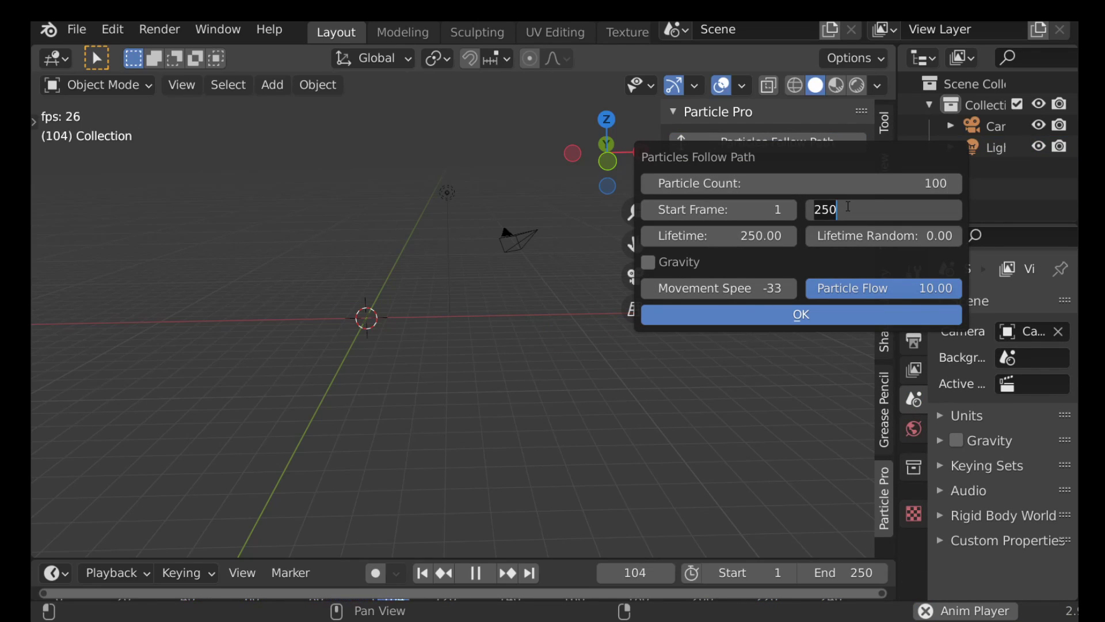
pyautogui.write('18')
pyautogui.press('Return')
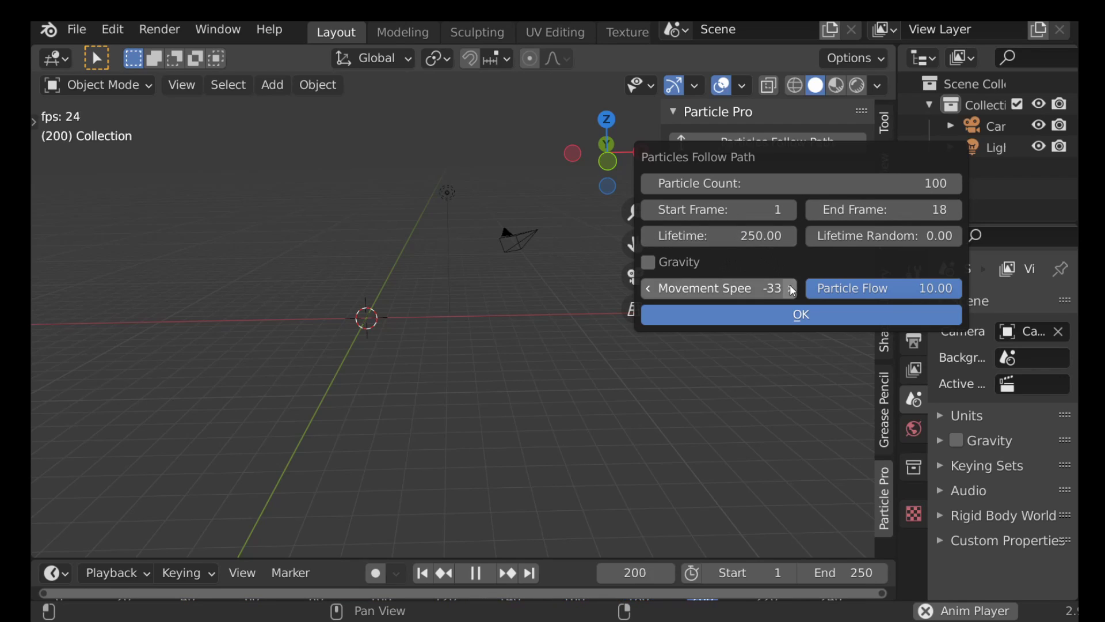
pyautogui.click(802, 314)
# Play the animation from the first frame, pausing it to examine how the particle group moves along the path.
pyautogui.click(421, 572)
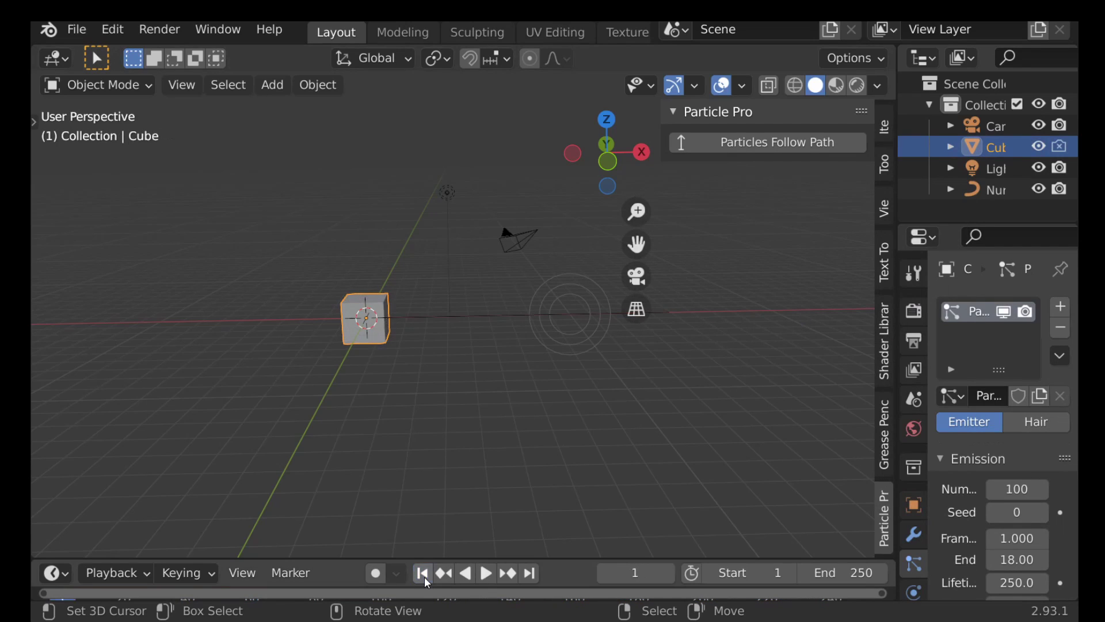
pyautogui.click(486, 573)
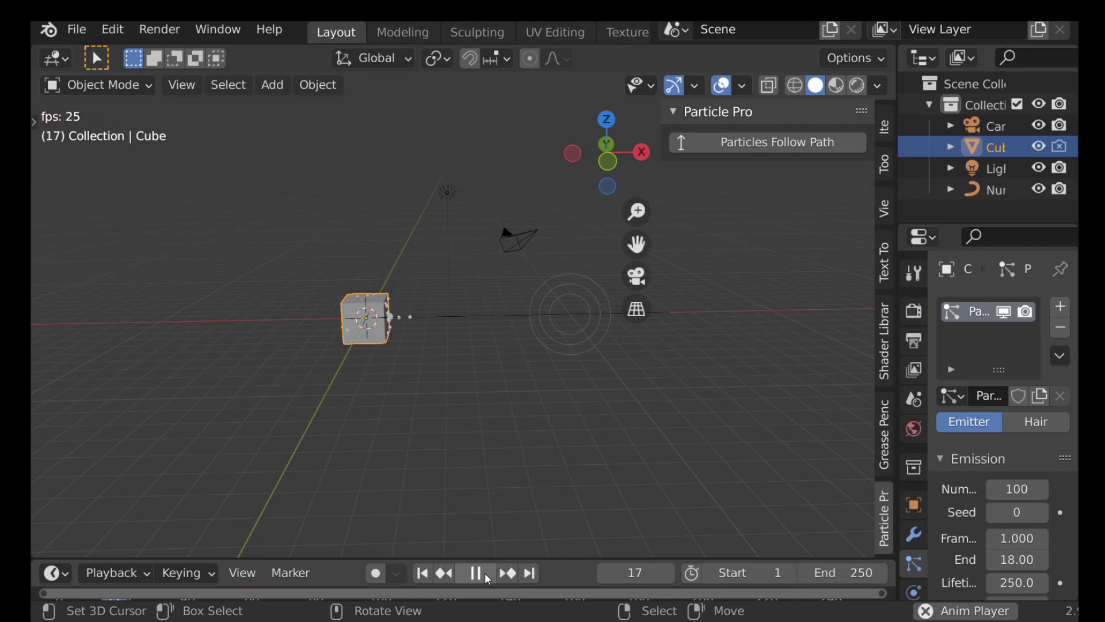
pyautogui.click(485, 573)
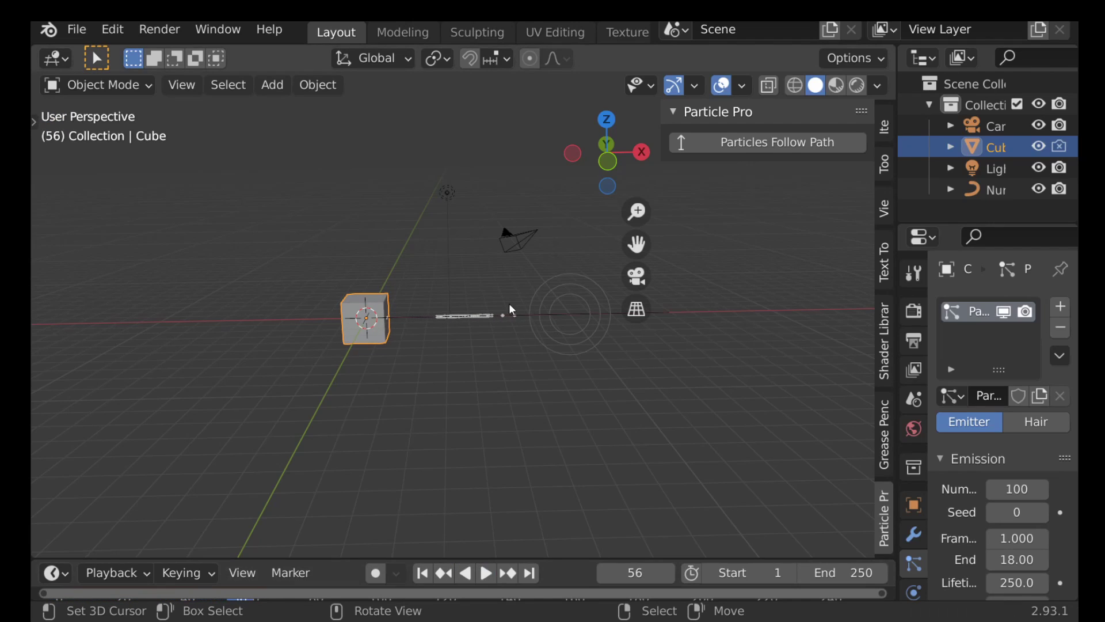
pyautogui.click(486, 573)
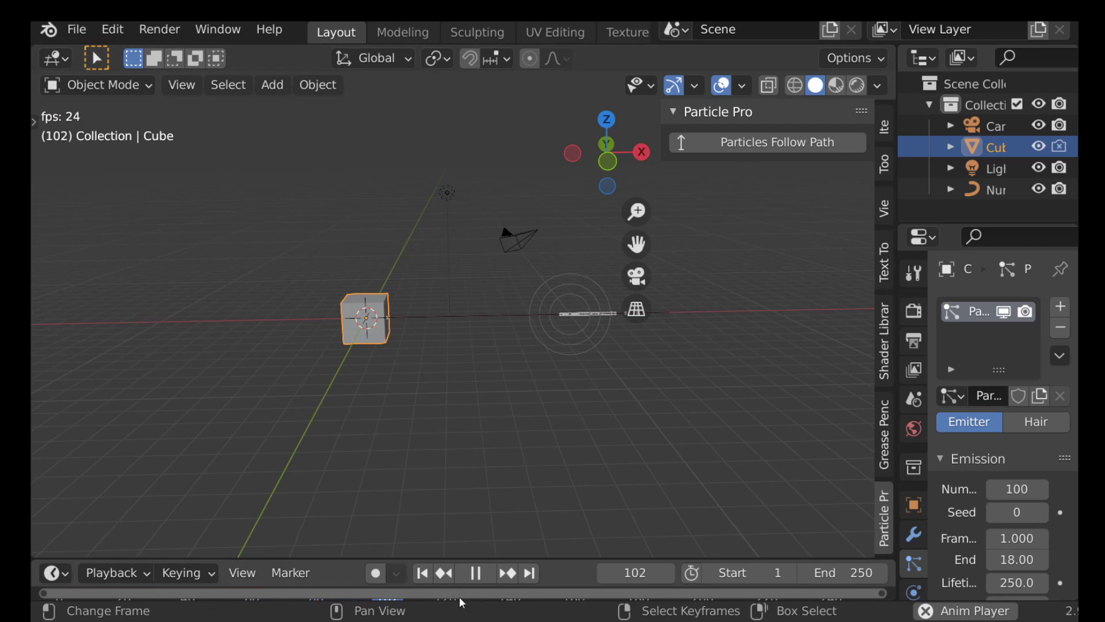
pyautogui.click(476, 576)
pyautogui.moveTo(485, 435); pyautogui.dragTo(440, 410, button='middle')
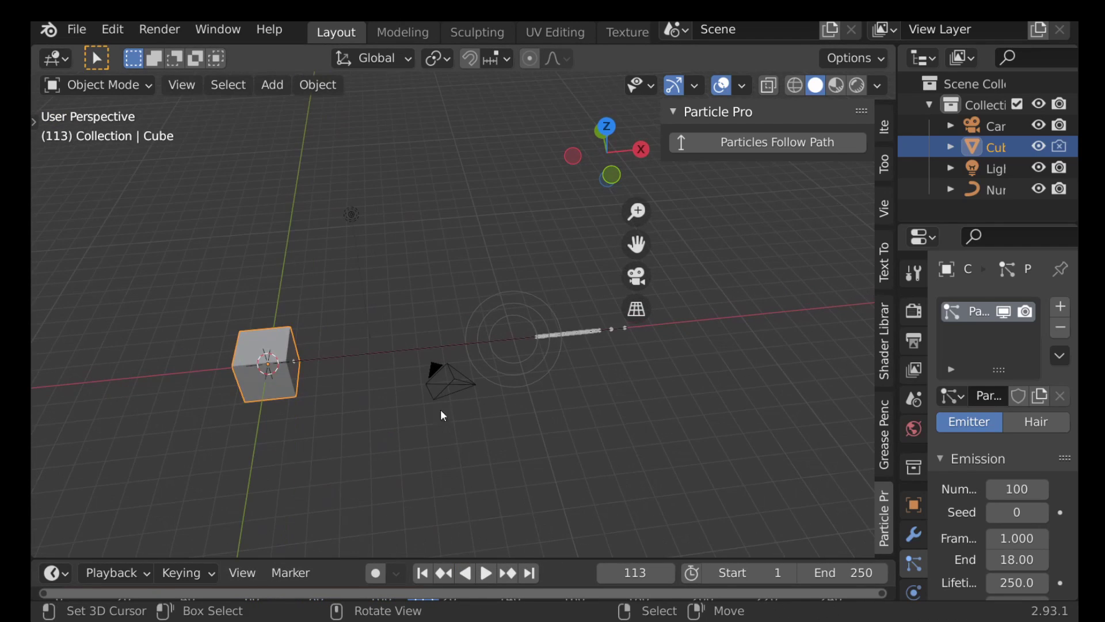
# Open the particle path for control-point editing and return the animation to its first frame.
pyautogui.click(426, 353)
pyautogui.press('Tab')
pyautogui.keyDown('shift'); pyautogui.moveTo(498, 354); pyautogui.dragTo(449, 354, button='middle'); pyautogui.keyUp('shift')
pyautogui.click(421, 573)
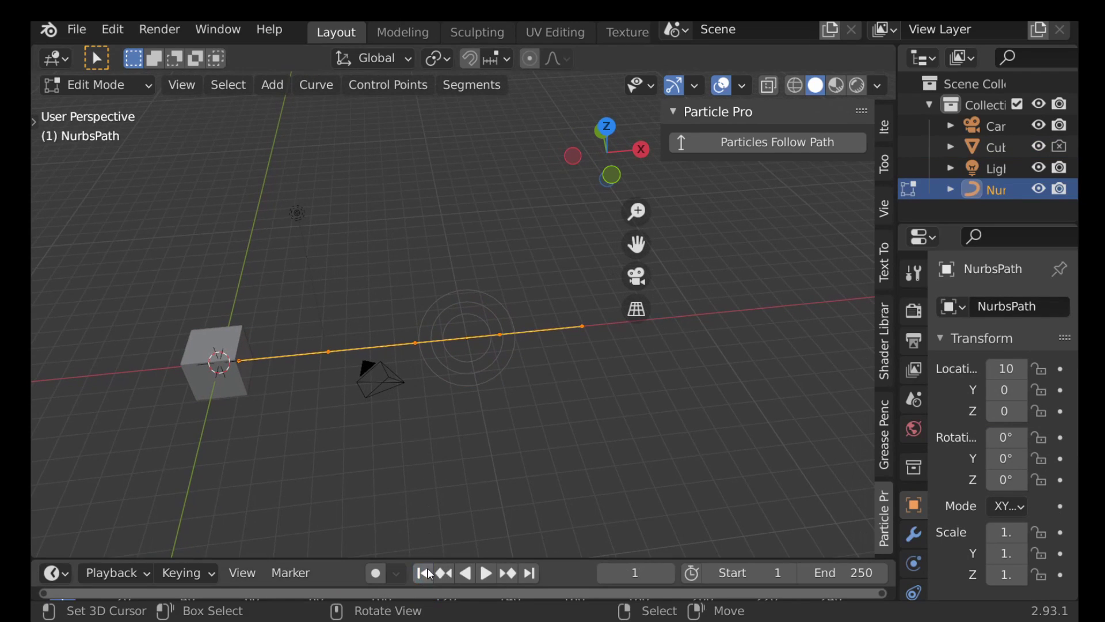
# In top view, move the path's middle control point off the X axis in the positive Y direction.
pyautogui.moveTo(400, 343); pyautogui.dragTo(396, 346, button='middle')
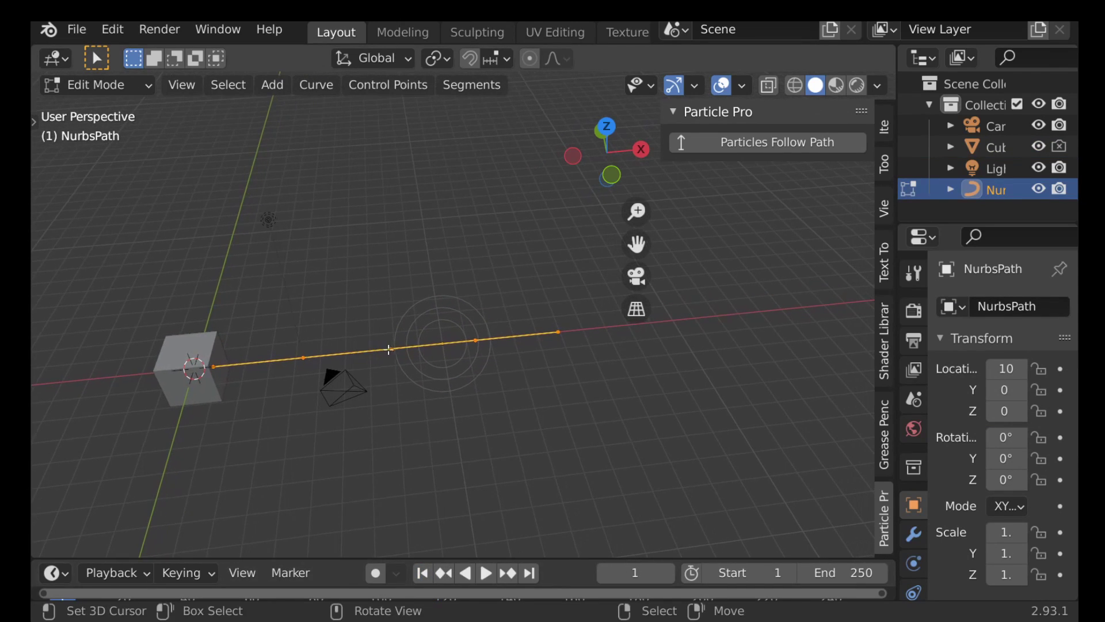
pyautogui.click(397, 347)
pyautogui.press('KP_7')
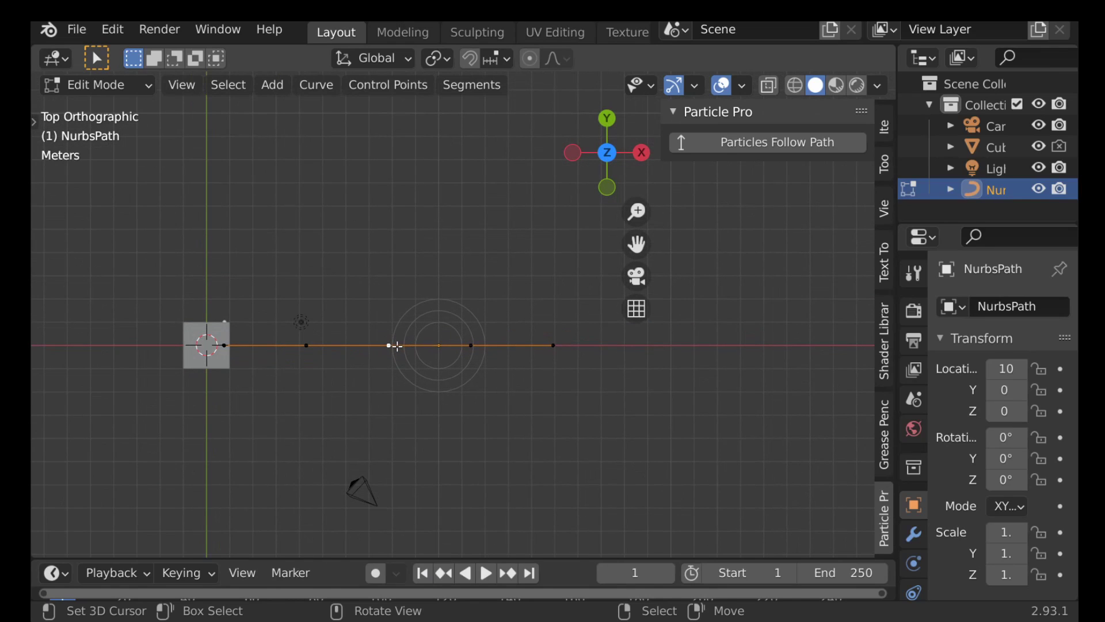
pyautogui.press('g')
pyautogui.click(430, 317)
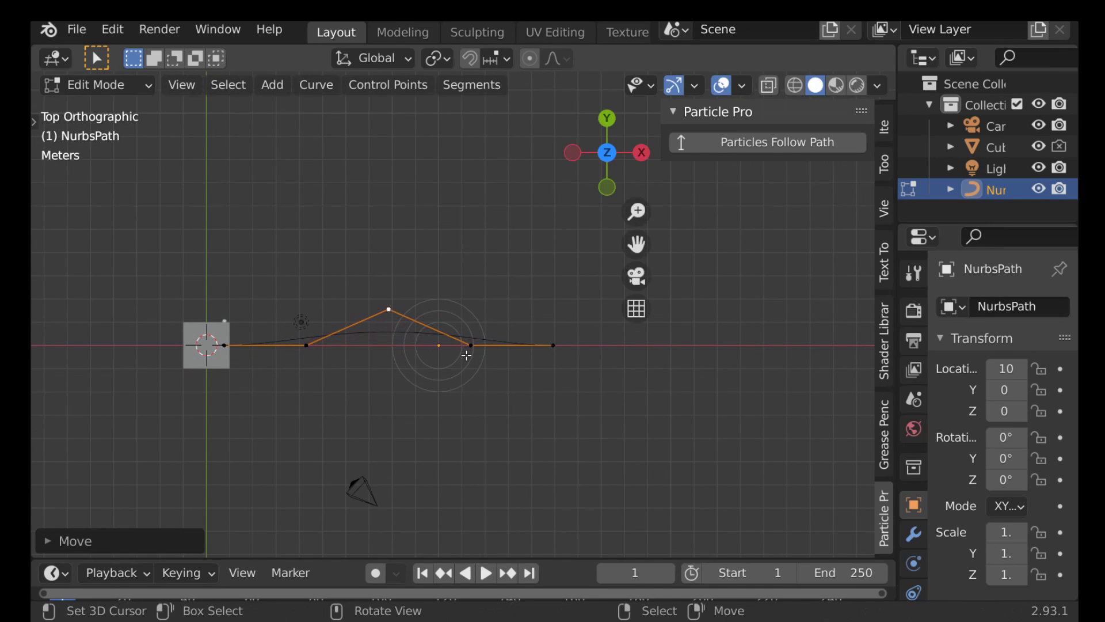
# Move the path's fourth control point to the negative Y side to form an S-bend, keeping the path in Edit Mode.
pyautogui.click(471, 345)
pyautogui.press('g')
pyautogui.click(471, 401)
pyautogui.press('Tab')
pyautogui.moveTo(471, 400); pyautogui.dragTo(271, 352, button='middle')
pyautogui.moveTo(405, 345); pyautogui.dragTo(548, 342, button='middle')
pyautogui.press('Tab')
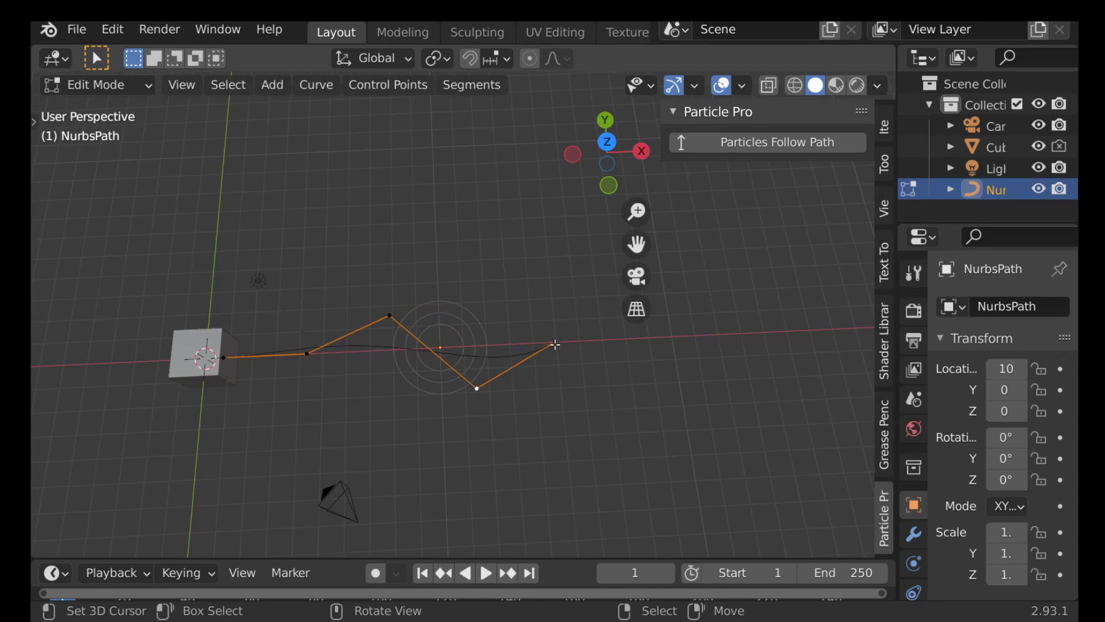
# Extrude three points from the path's far end, rising upward and curving back toward the emitter cube.
pyautogui.moveTo(571, 354); pyautogui.dragTo(564, 261, button='middle')
pyautogui.press('g')
pyautogui.click(588, 294)
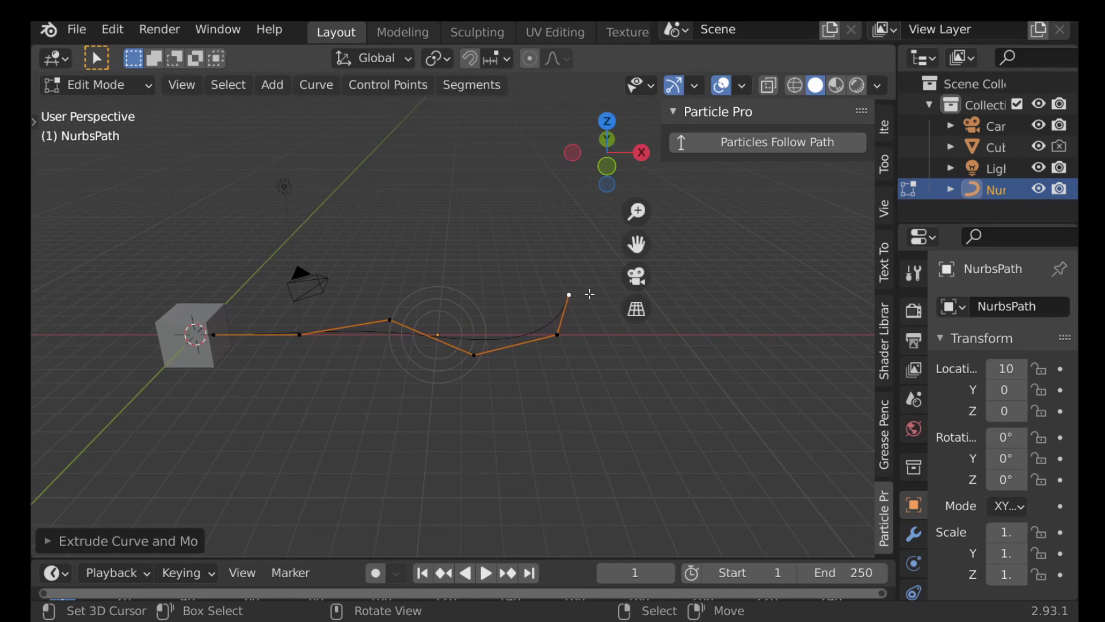
pyautogui.press('e')
pyautogui.click(551, 245)
pyautogui.press('e')
pyautogui.click(499, 206)
# Extrude four more points in a wavy line back toward the cube's side, finishing near the light.
pyautogui.press('e')
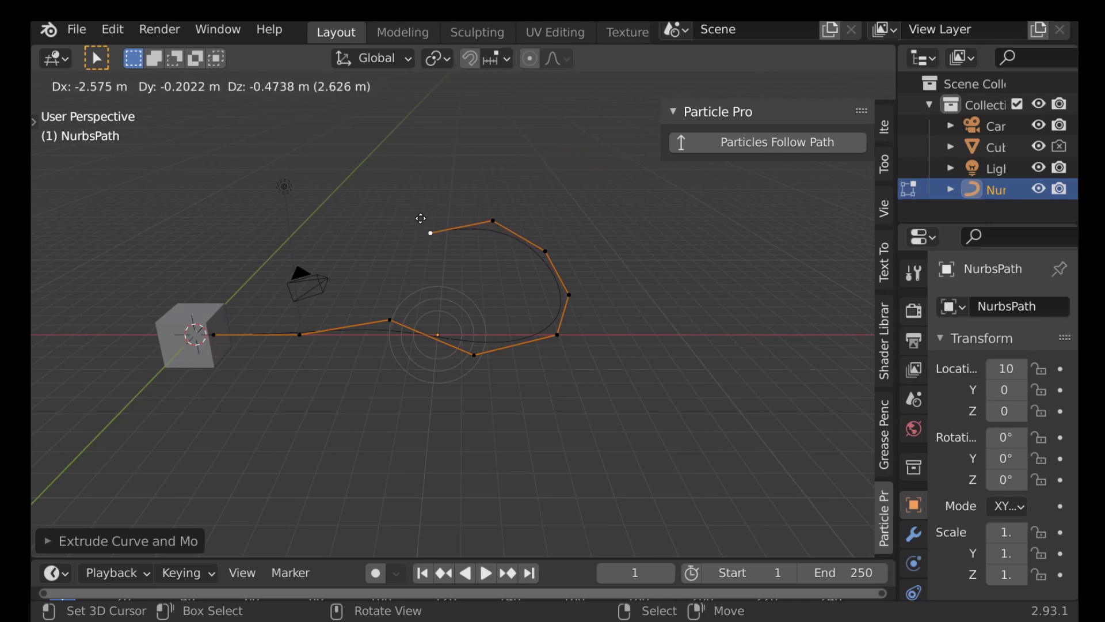
pyautogui.click(431, 224)
pyautogui.press('e')
pyautogui.click(398, 239)
pyautogui.press('e')
pyautogui.click(300, 227)
pyautogui.press('e')
pyautogui.click(245, 192)
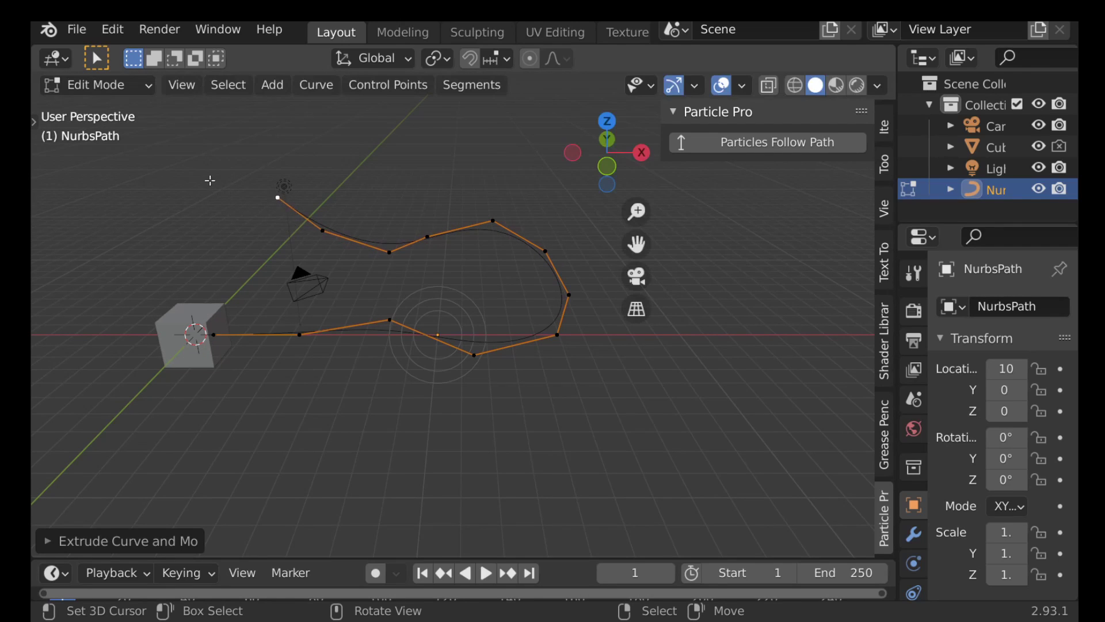
# Return to Object Mode and play the animation to watch the particles follow the reshaped path.
pyautogui.press('Tab')
pyautogui.moveTo(344, 259); pyautogui.dragTo(529, 302, button='middle')
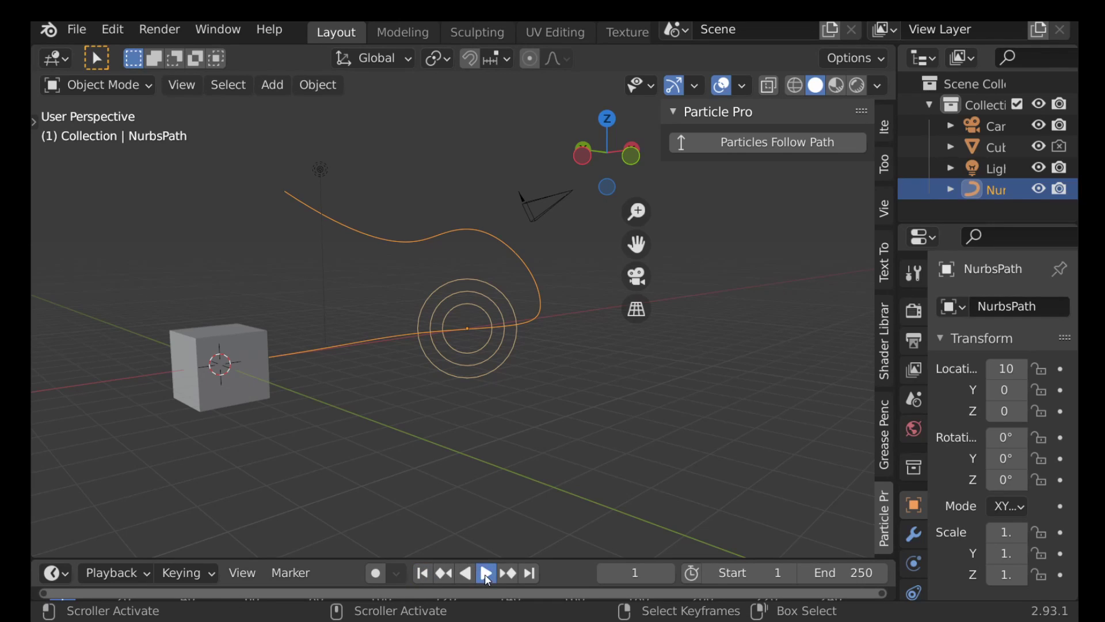
pyautogui.click(487, 574)
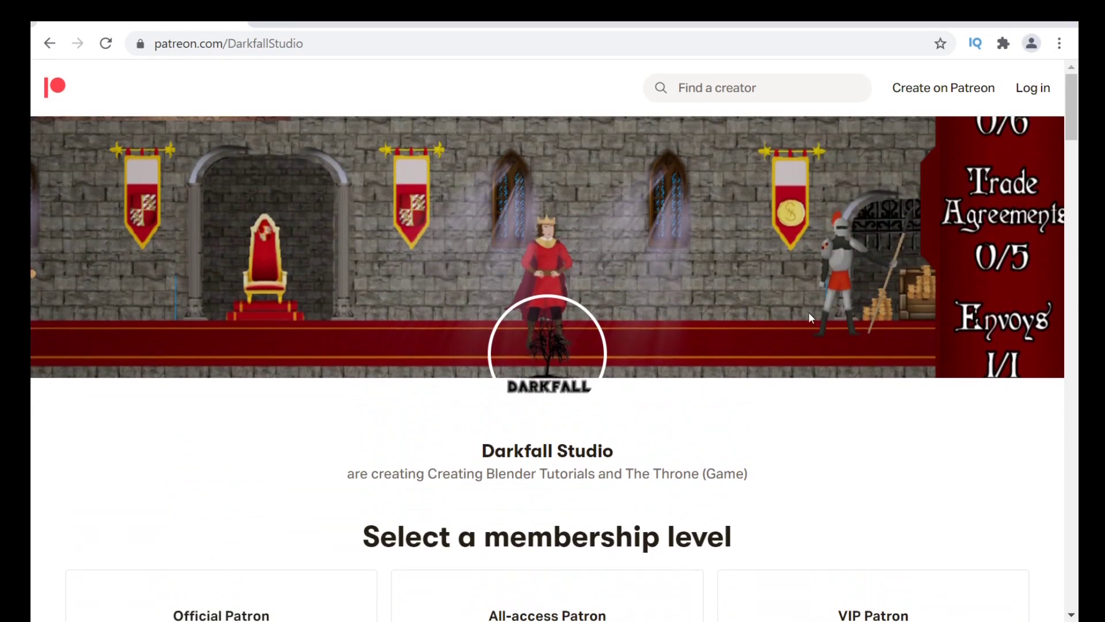
# Look through the Darkfall Studio Patreon page, from the membership levels down to the recent posts.
pyautogui.scroll(-9, 663, 315)
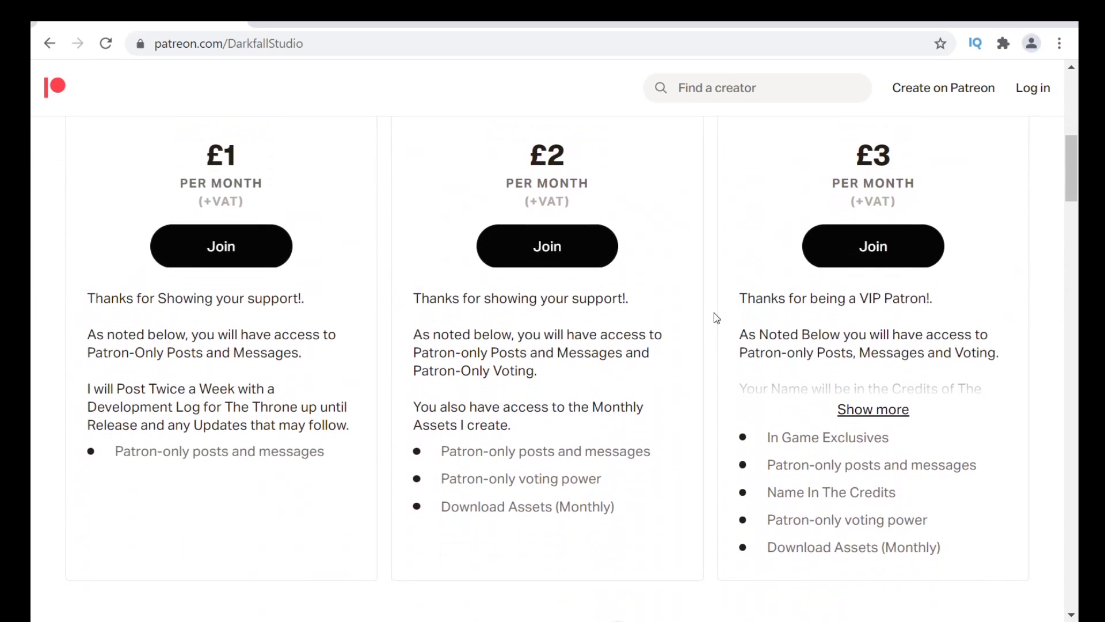
pyautogui.scroll(-14, 716, 317)
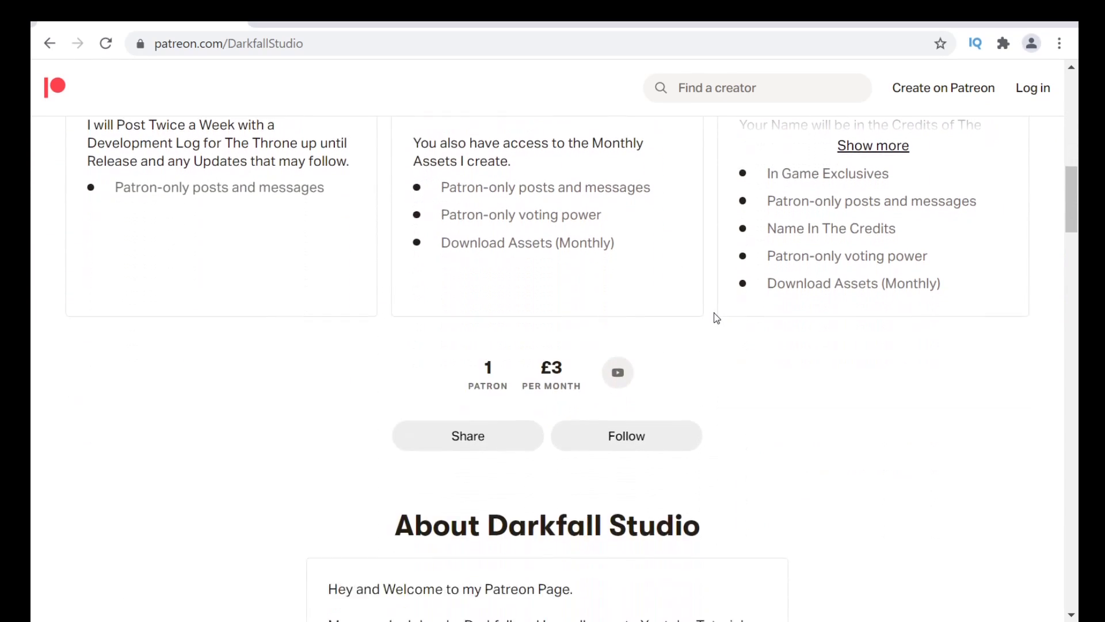
pyautogui.scroll(-6, 716, 317)
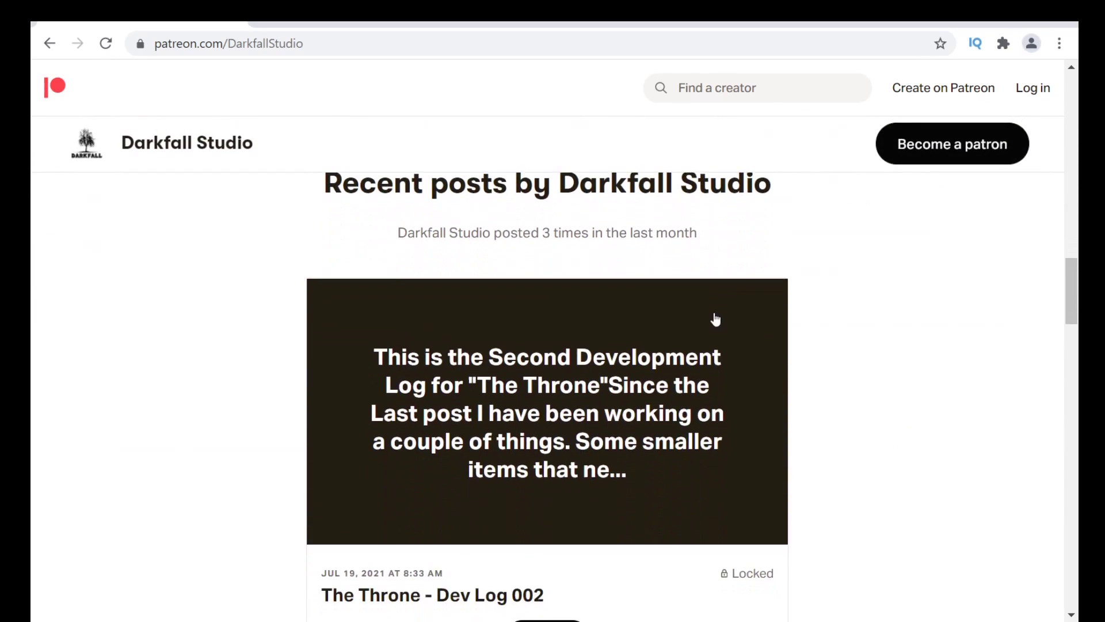